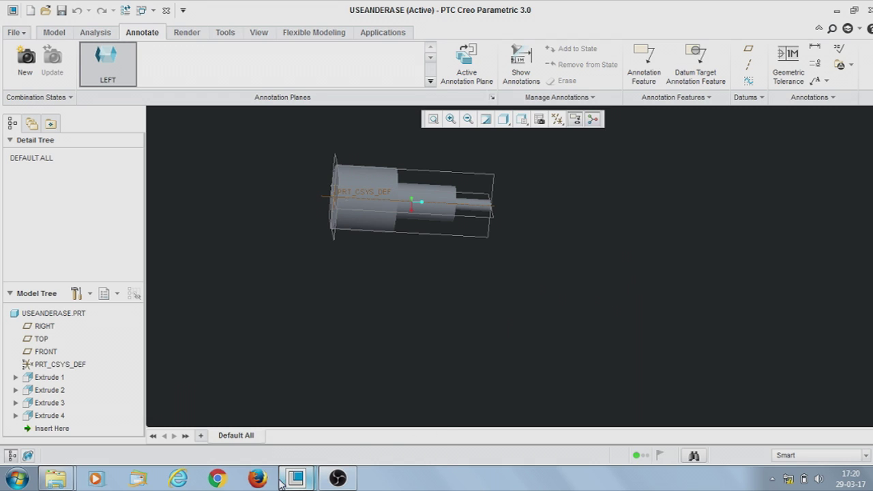
# Switch to the USEANDERASE1 drawing window and make its annotation tools available
pyautogui.click(302, 478)
pyautogui.click(368, 409)
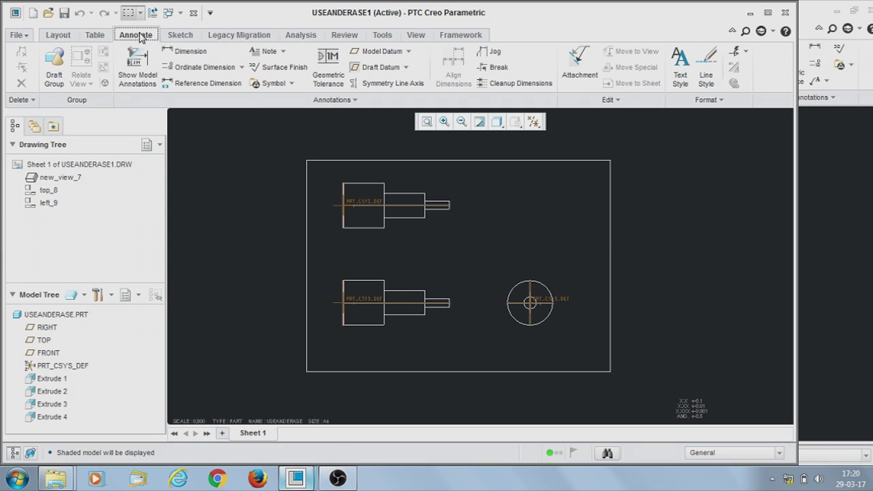
# Review the annotation categories in Show Model Annotations, including dimensions, geometric tolerances, notes, surface finishes and symbols, and cancel the dialog
pyautogui.click(139, 81)
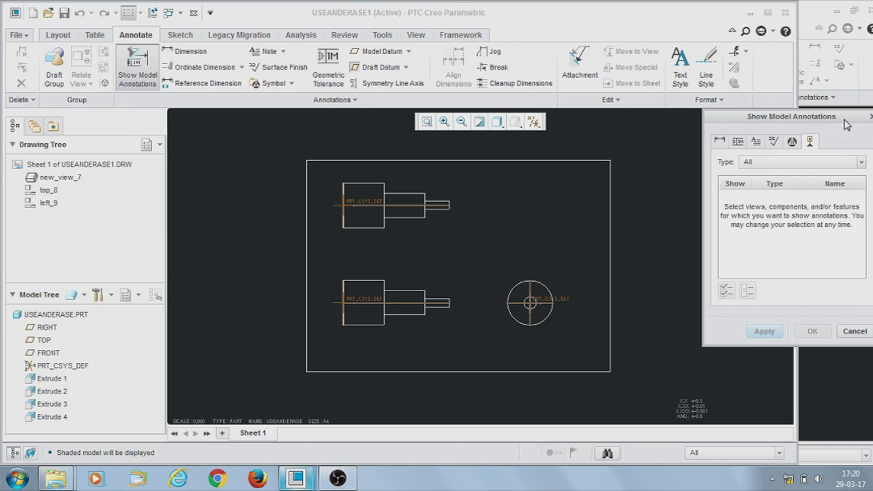
pyautogui.moveTo(845, 124)
pyautogui.mouseDown()
pyautogui.moveTo(819, 46)
pyautogui.moveTo(823, 66)
pyautogui.mouseUp()
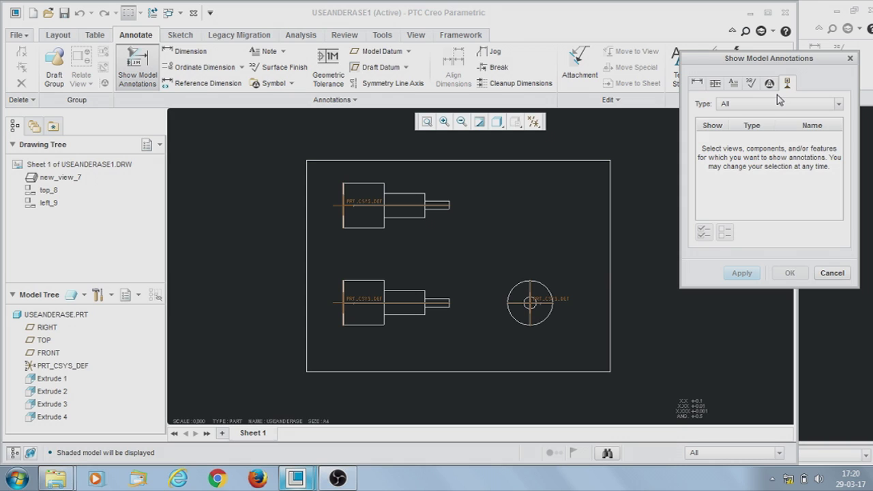
pyautogui.click(697, 84)
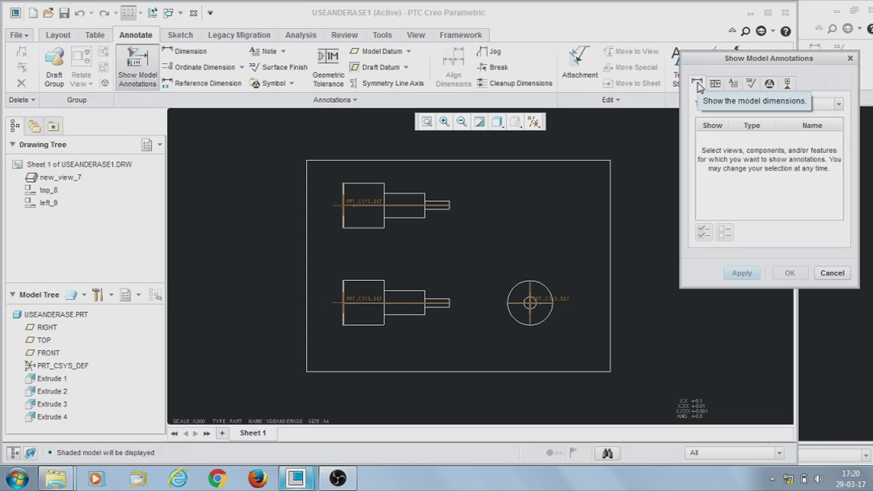
pyautogui.click(716, 83)
pyautogui.click(735, 84)
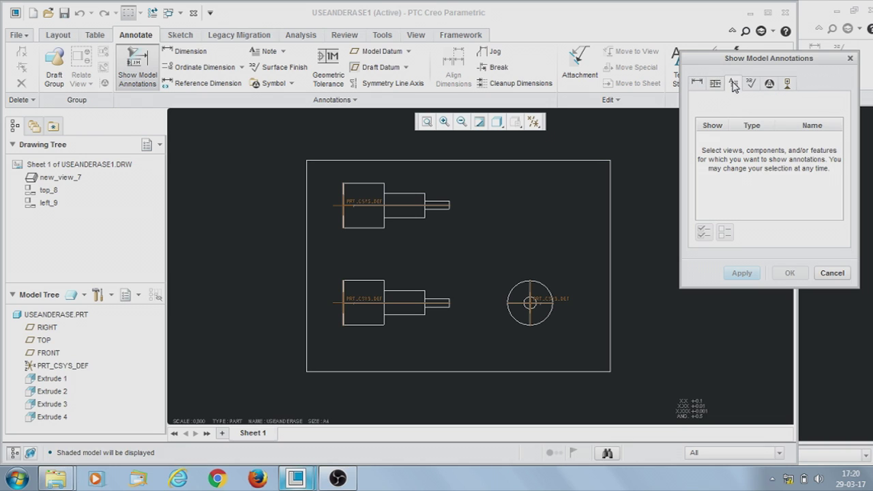
pyautogui.click(750, 83)
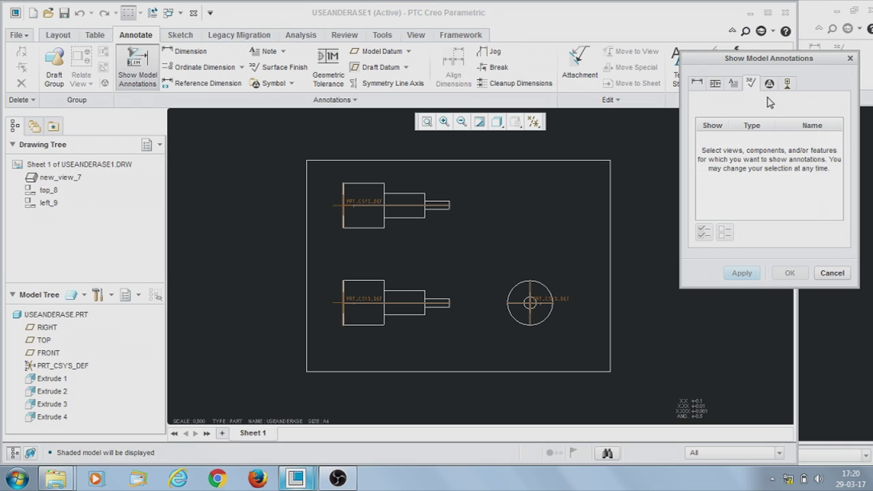
pyautogui.click(770, 84)
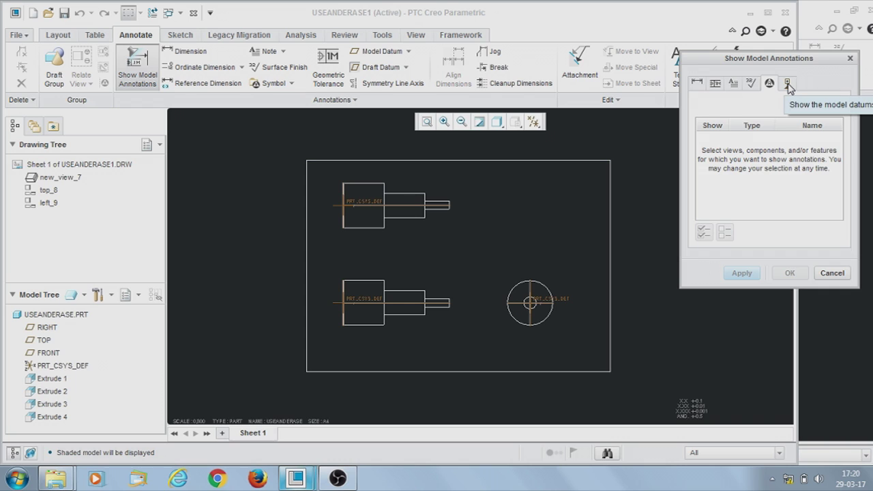
pyautogui.click(832, 273)
pyautogui.click(365, 192)
pyautogui.click(243, 170)
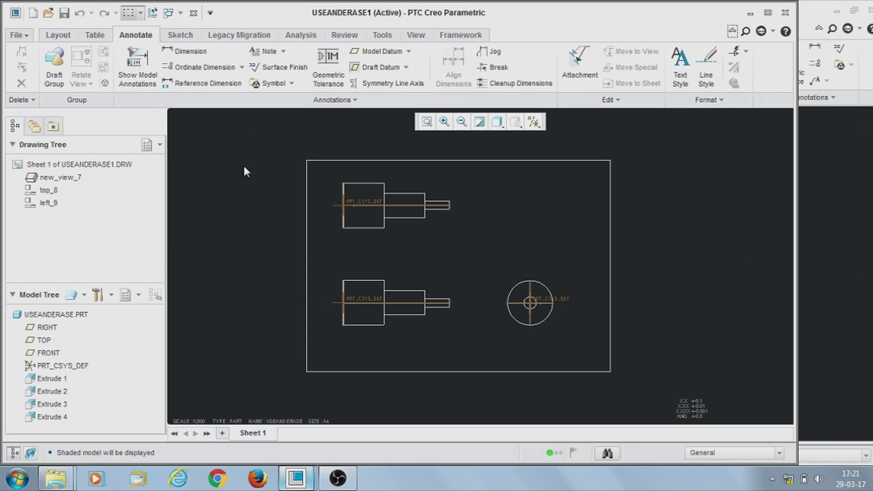
# Start Show Model Annotations for model dimensions and select the top_8 view to list its dimensions
pyautogui.click(144, 68)
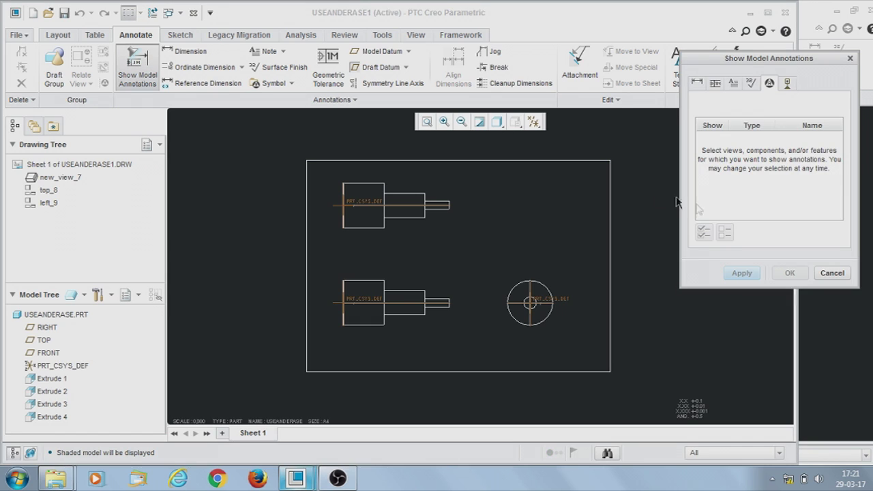
pyautogui.click(696, 84)
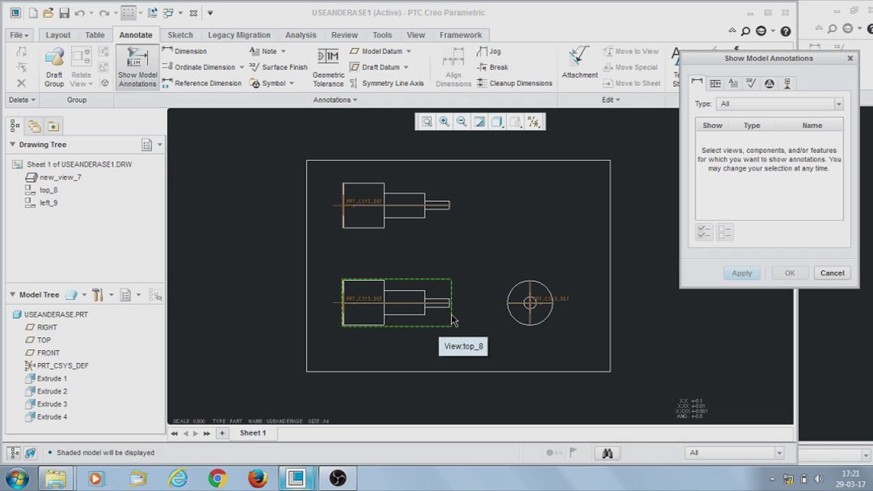
pyautogui.click(438, 329)
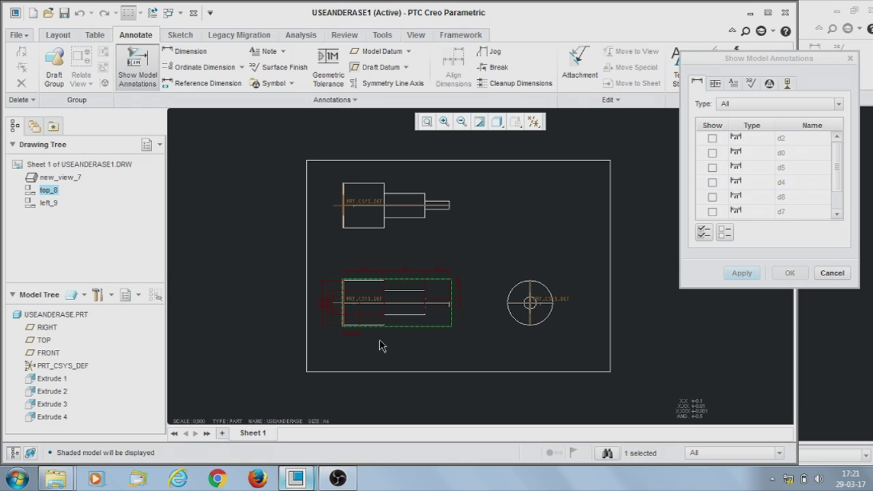
pyautogui.scroll(3, 377, 330)
pyautogui.scroll(2, 374, 329)
pyautogui.scroll(-2, 364, 322)
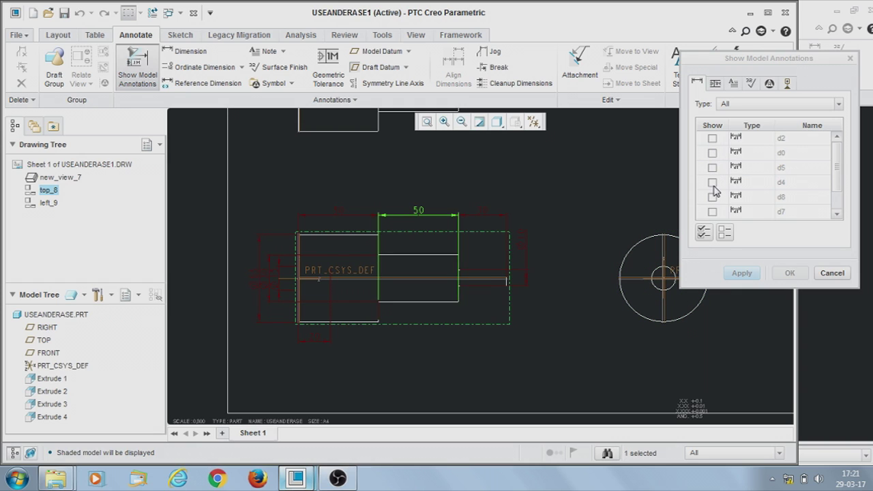
# Show only the Ø55 and Ø10 diameter dimensions on the top_8 view, leaving the other listed dimensions unchecked
pyautogui.click(704, 233)
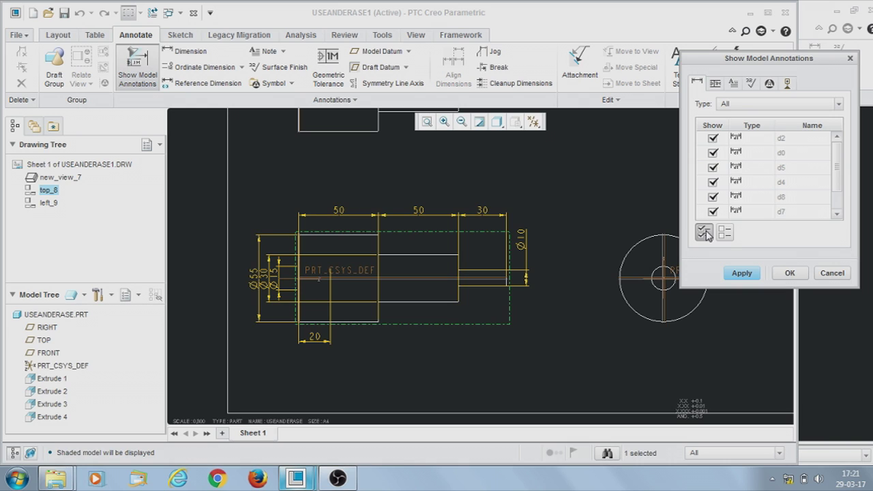
pyautogui.click(725, 233)
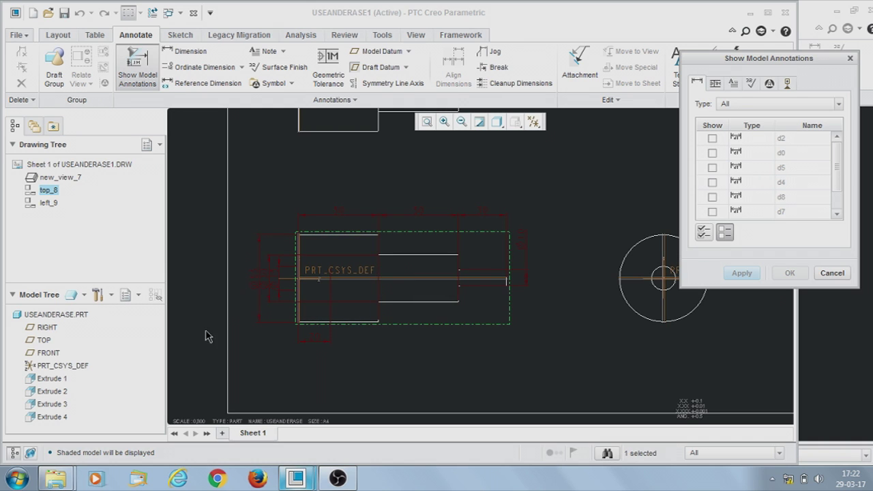
pyautogui.scroll(-3, 268, 302)
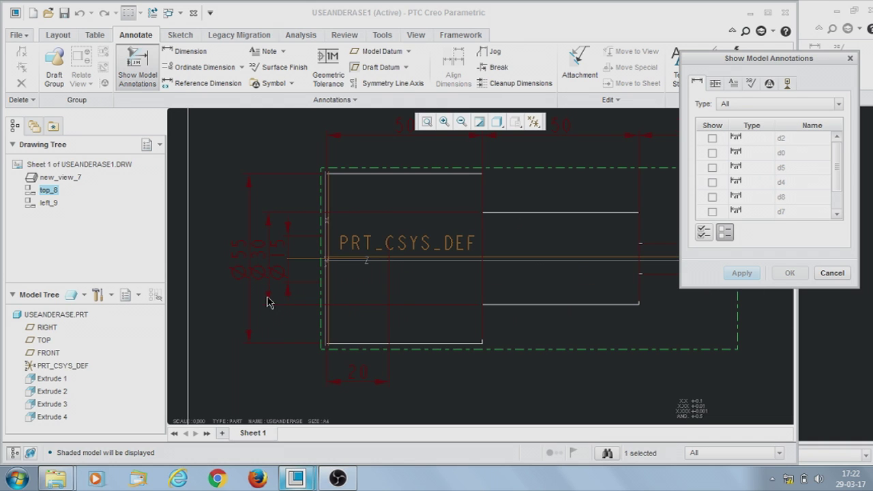
pyautogui.scroll(2, 321, 307)
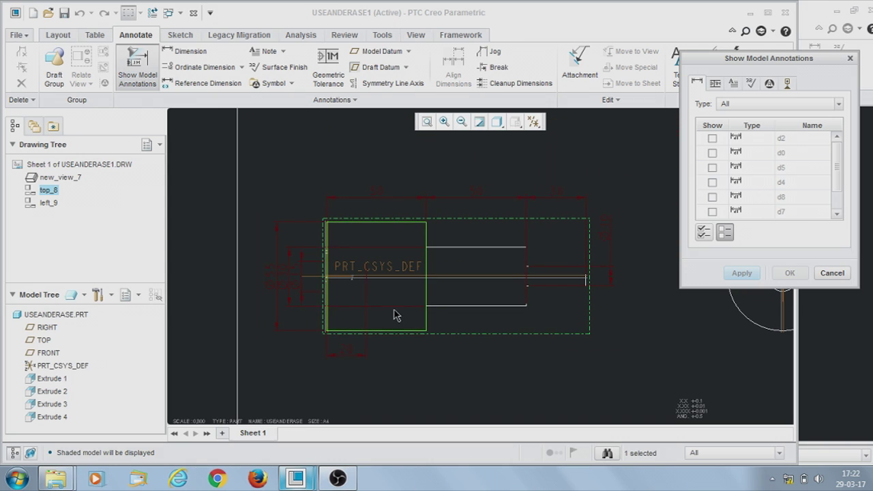
pyautogui.click(271, 285)
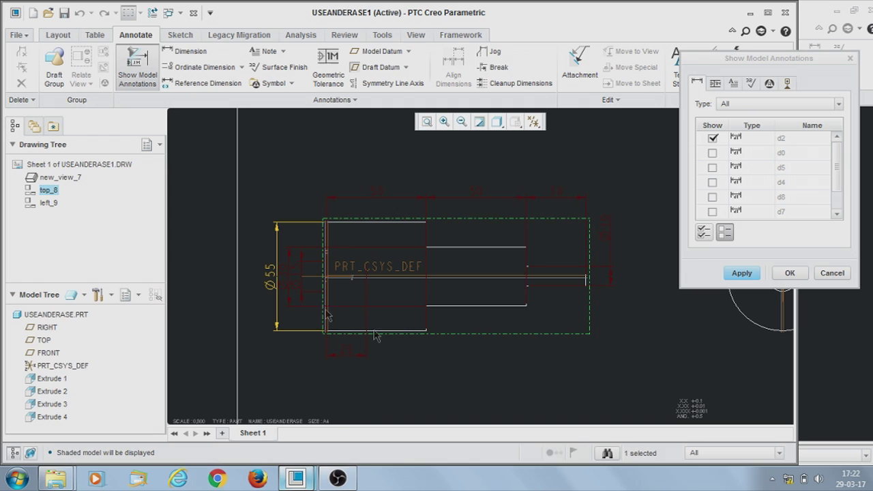
pyautogui.click(606, 251)
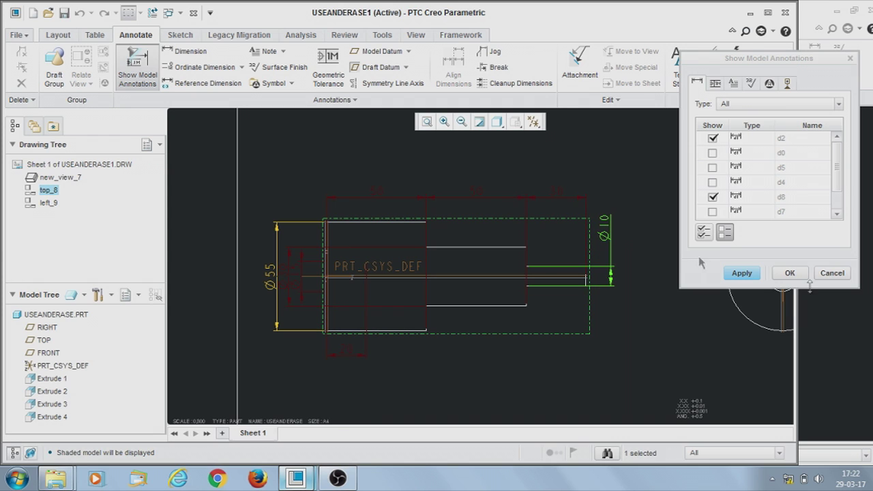
pyautogui.click(745, 274)
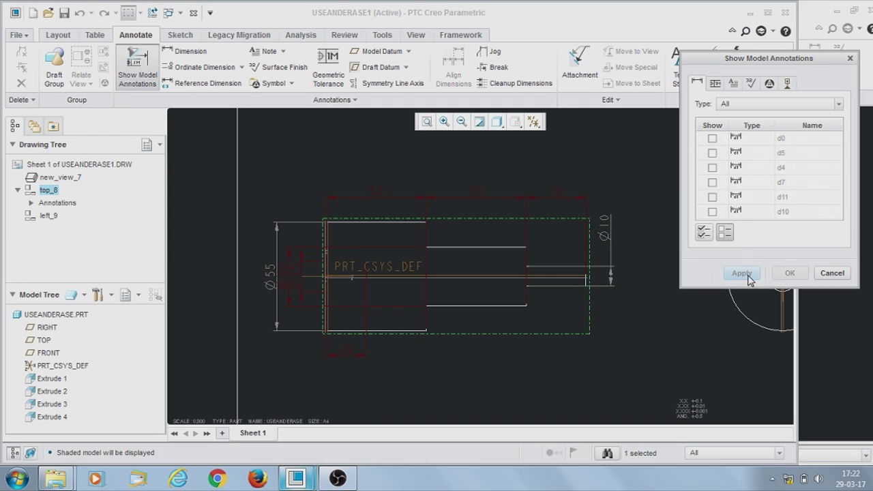
pyautogui.click(843, 277)
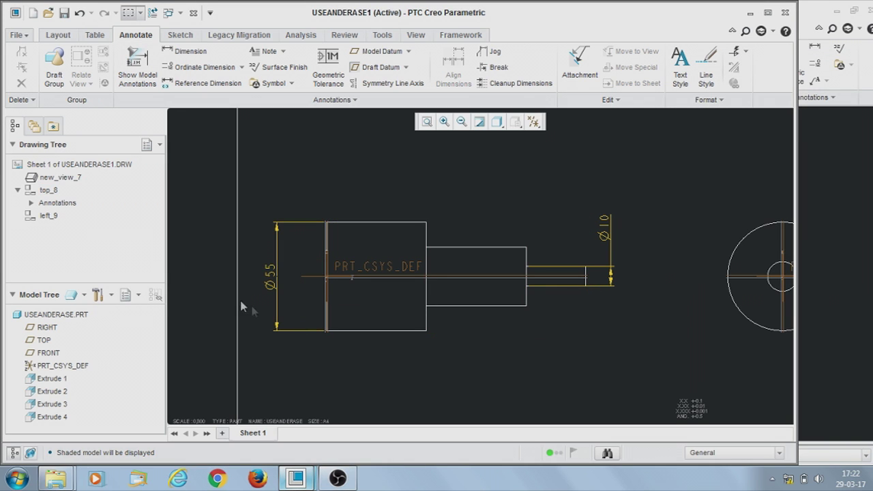
# Turn off the display of all datum axes, points, coordinate systems and planes in the drawing
pyautogui.scroll(3, 253, 307)
pyautogui.click(533, 121)
pyautogui.click(576, 194)
pyautogui.scroll(-3, 375, 232)
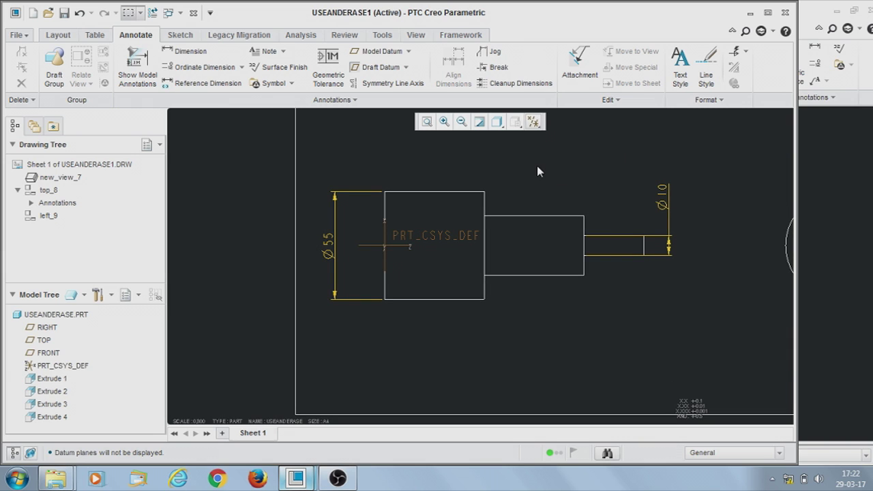
pyautogui.click(533, 122)
pyautogui.click(563, 138)
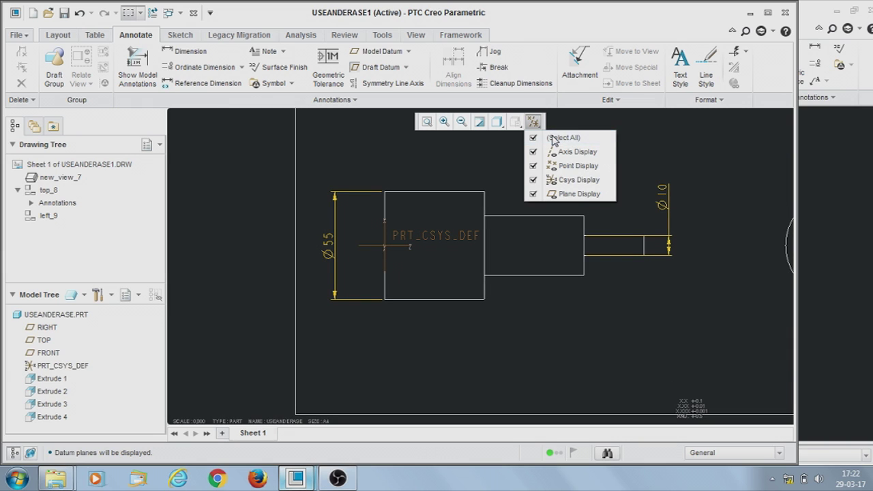
pyautogui.click(562, 139)
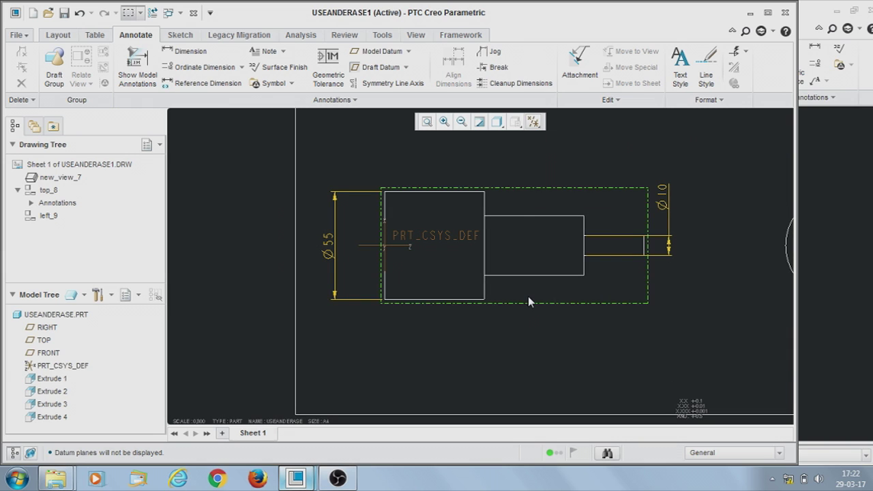
pyautogui.scroll(-2, 528, 296)
pyautogui.scroll(3, 577, 272)
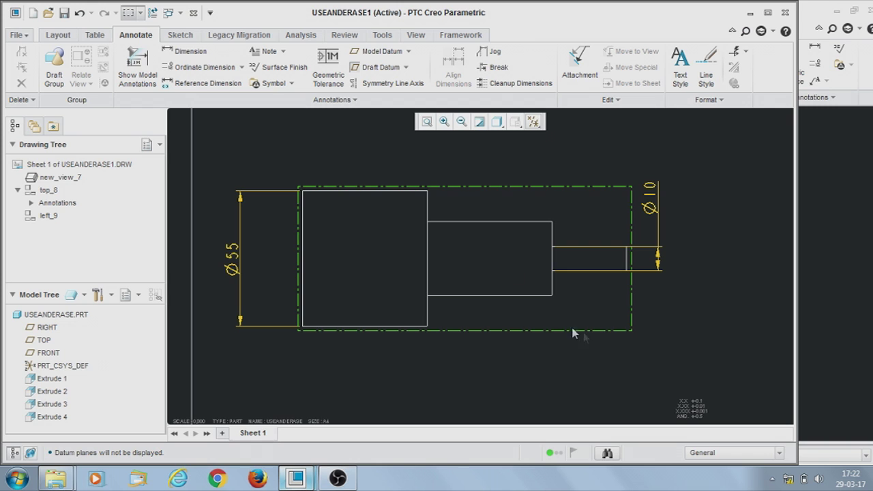
pyautogui.scroll(-2, 483, 329)
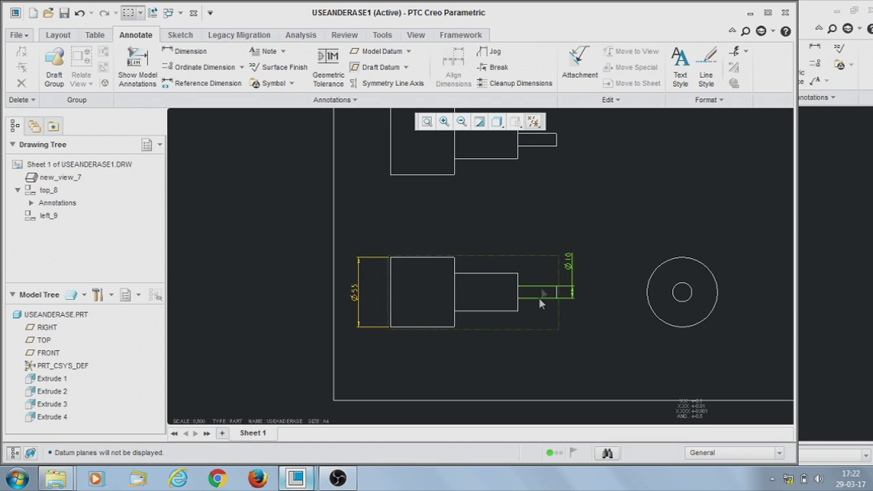
pyautogui.scroll(3, 550, 268)
pyautogui.scroll(-3, 572, 267)
pyautogui.scroll(3, 580, 263)
pyautogui.scroll(-3, 533, 279)
pyautogui.scroll(3, 538, 281)
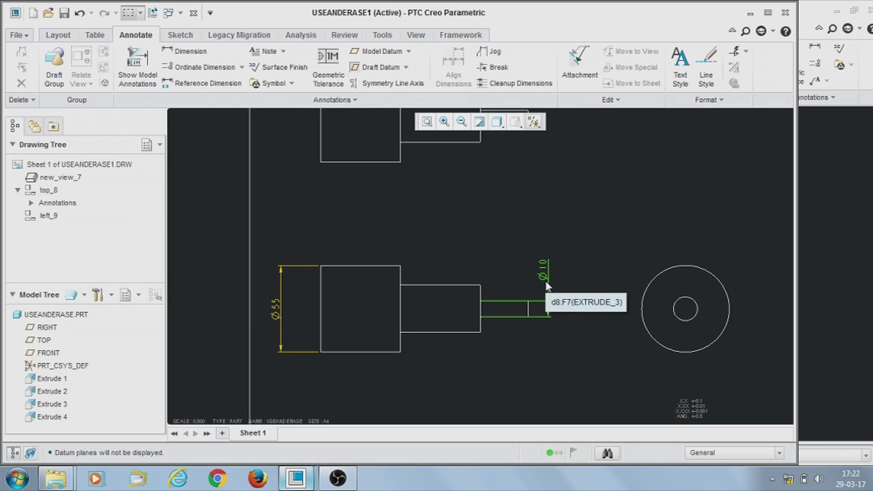
pyautogui.rightClick(543, 277)
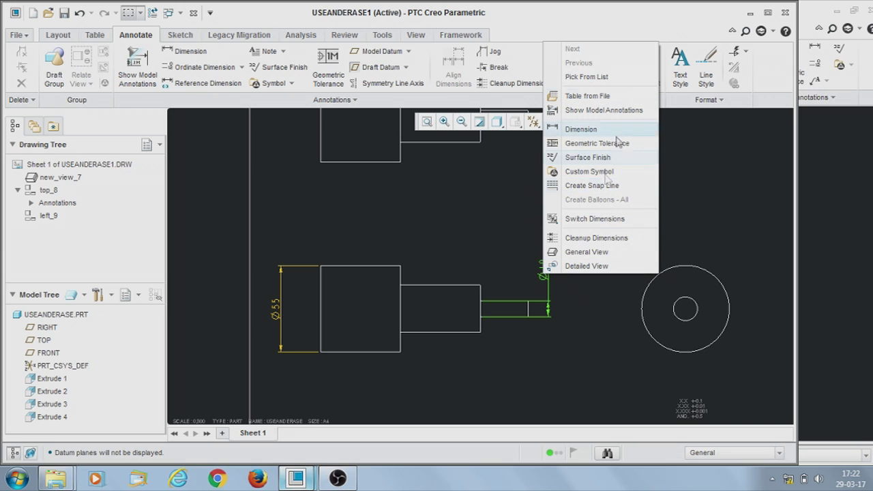
pyautogui.click(586, 364)
pyautogui.click(542, 273)
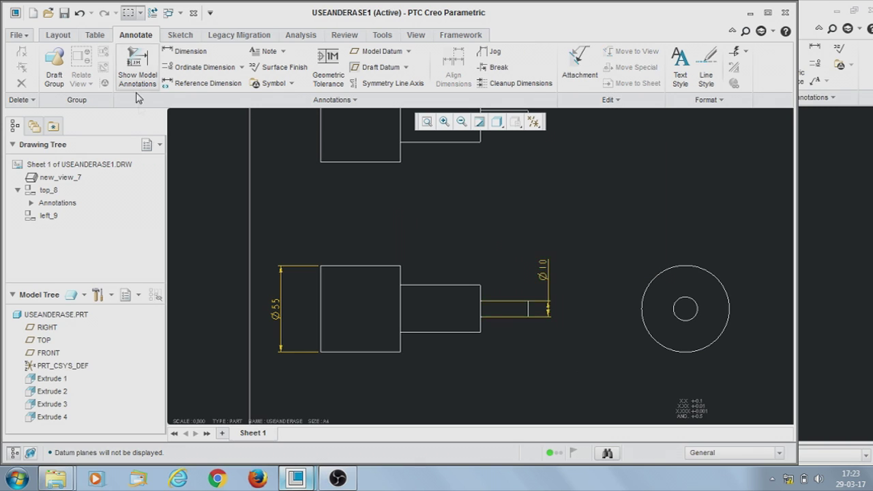
pyautogui.click(137, 67)
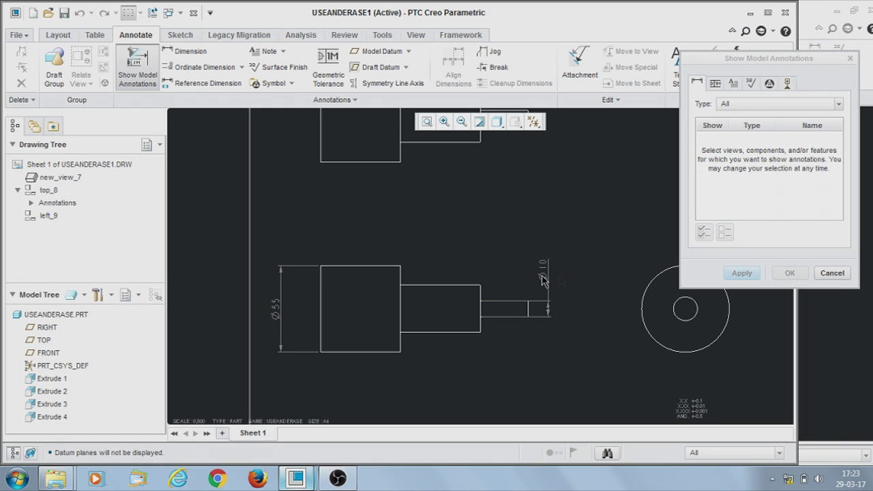
pyautogui.click(831, 272)
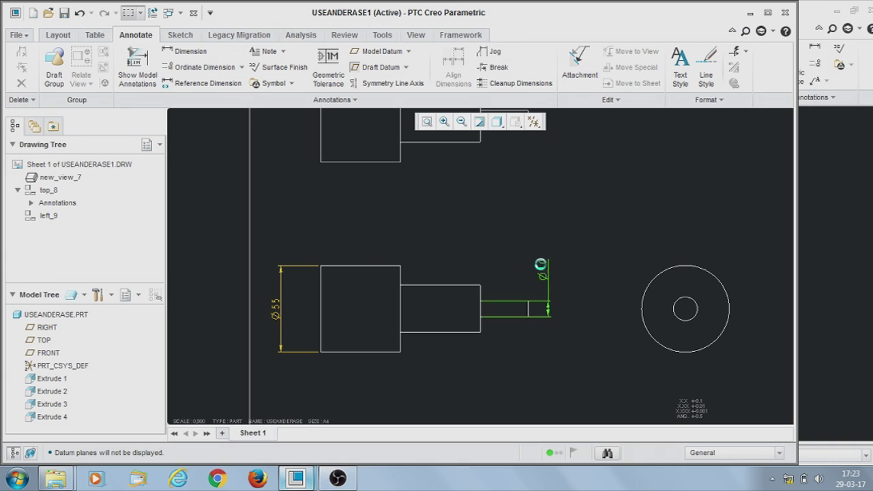
# Expand the top_8 view's annotations in the drawing tree and erase the Ø55 dimension, Model: d2
pyautogui.click(542, 270)
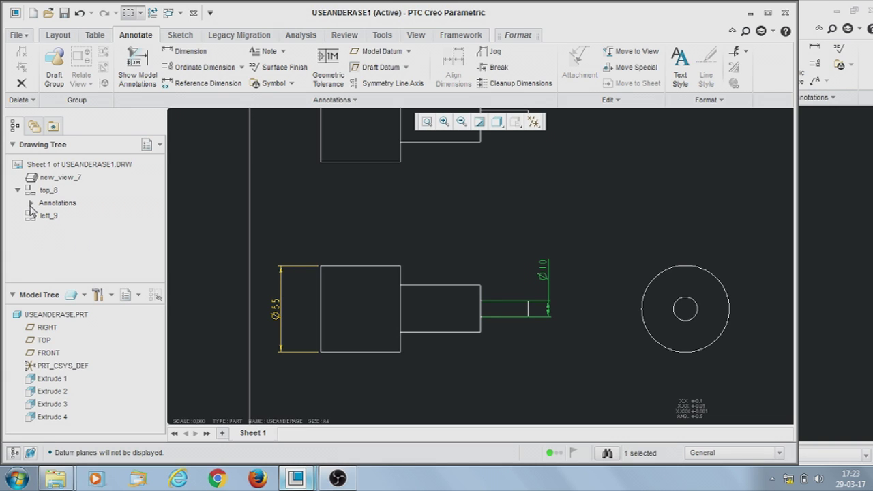
pyautogui.click(31, 203)
pyautogui.click(83, 216)
pyautogui.click(84, 219)
pyautogui.press('Escape')
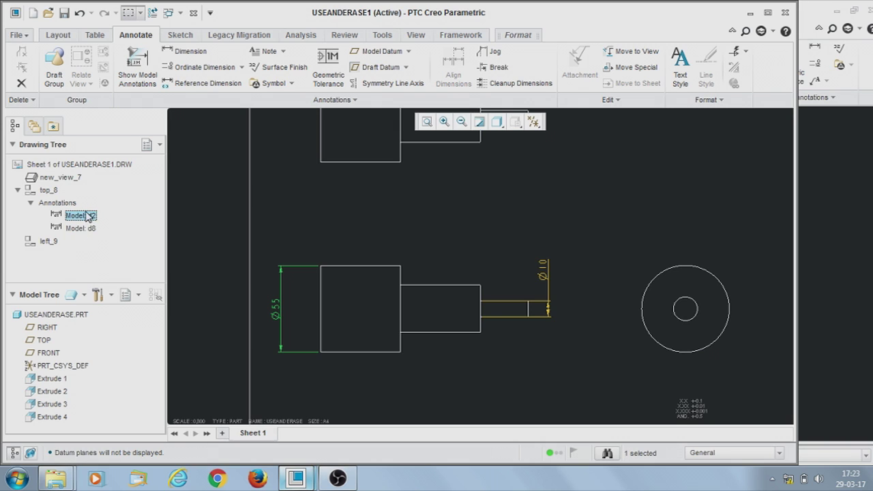
pyautogui.rightClick(87, 214)
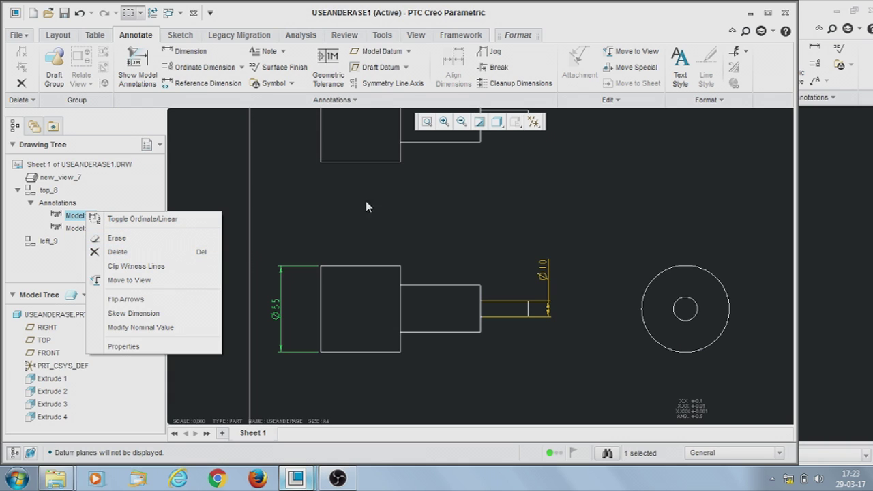
pyautogui.click(367, 233)
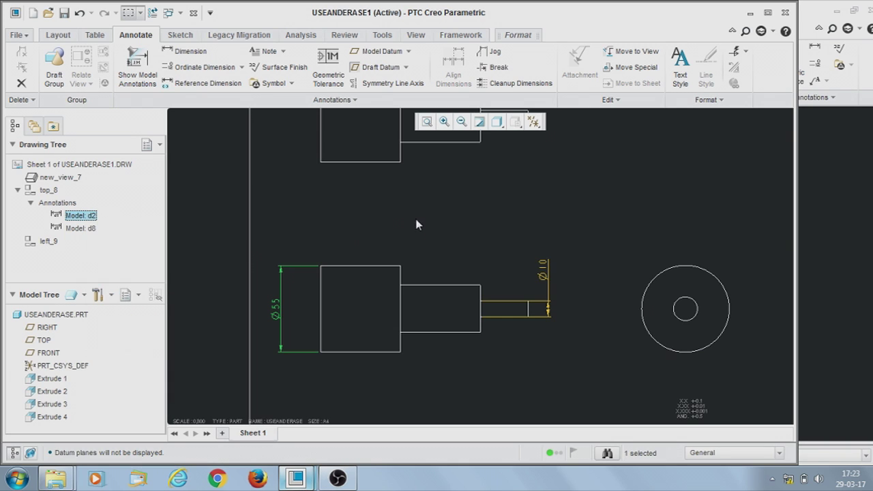
pyautogui.rightClick(79, 217)
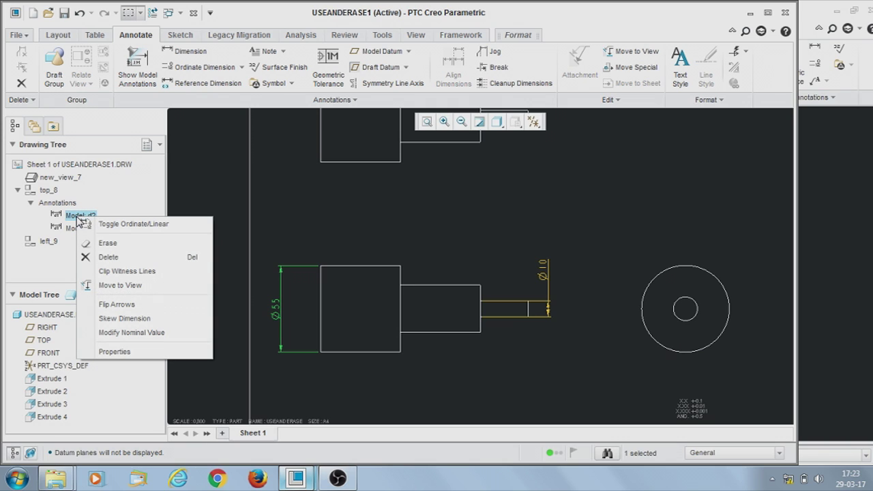
pyautogui.click(123, 244)
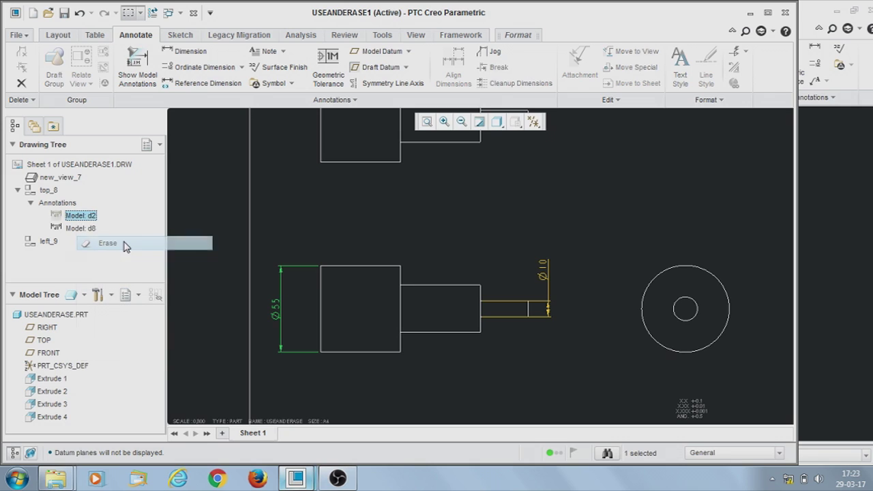
pyautogui.click(554, 320)
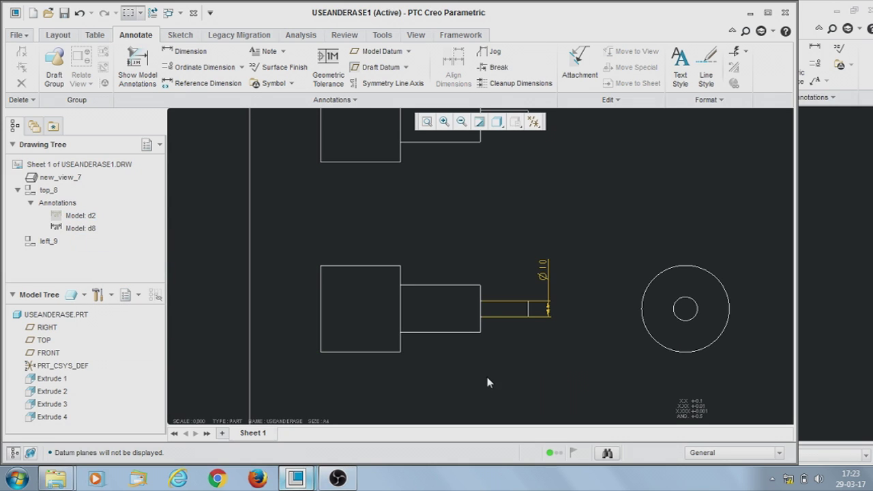
# Unerase the Ø55 dimension, Model: d2, of the top_8 view
pyautogui.click(76, 215)
pyautogui.rightClick(76, 216)
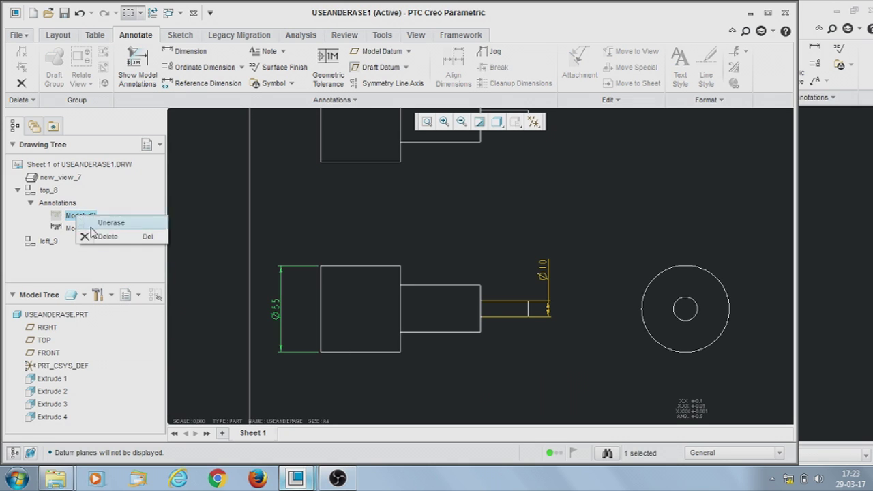
pyautogui.click(332, 221)
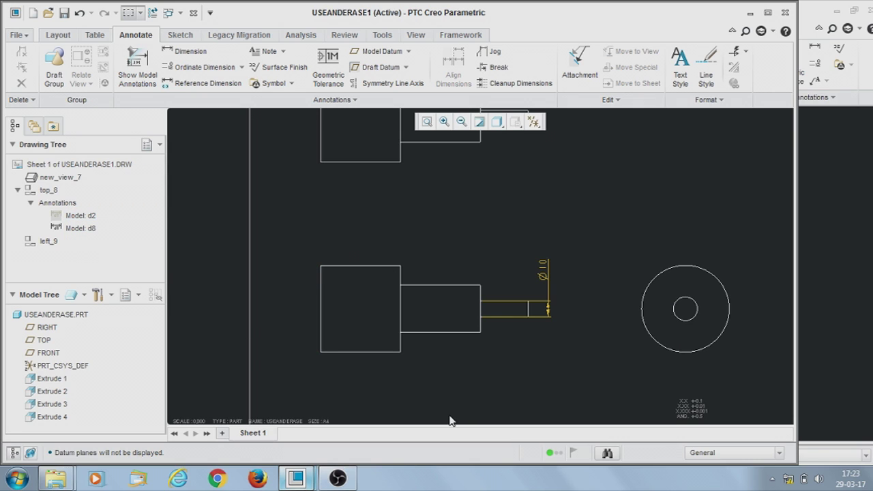
pyautogui.rightClick(77, 215)
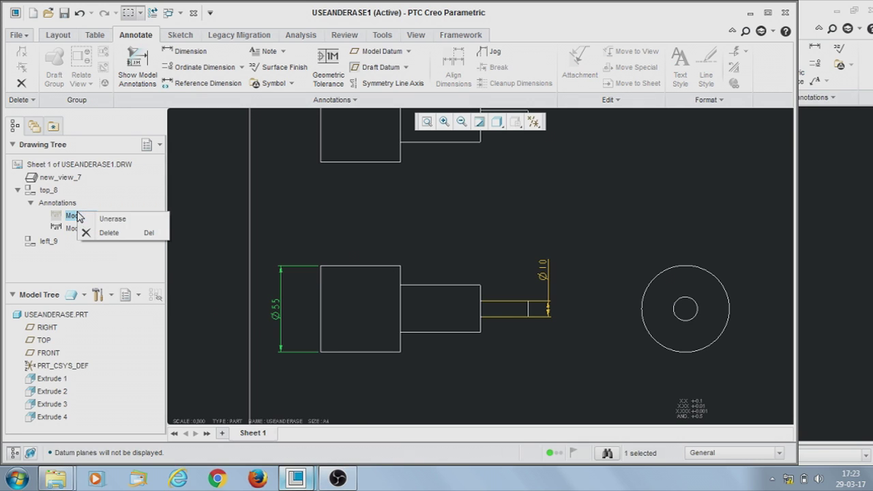
pyautogui.click(161, 218)
pyautogui.click(480, 353)
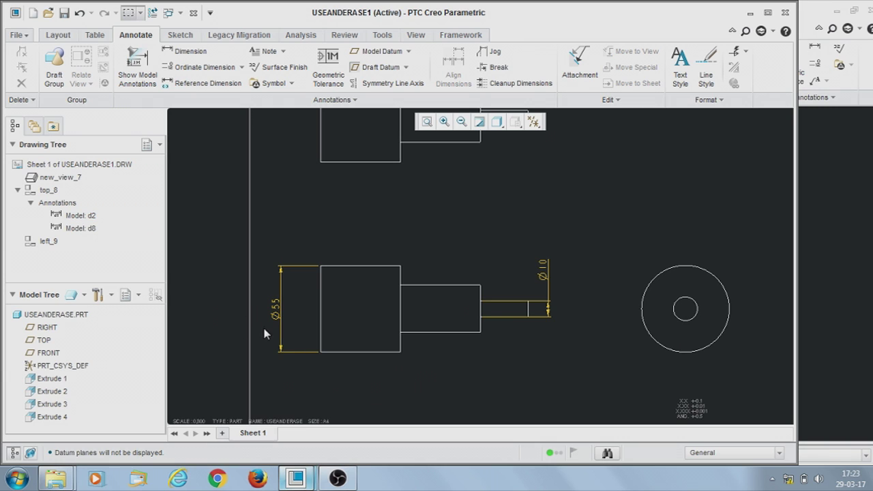
# Delete the Ø10 dimension, Model: d8, from the top_8 view
pyautogui.rightClick(90, 229)
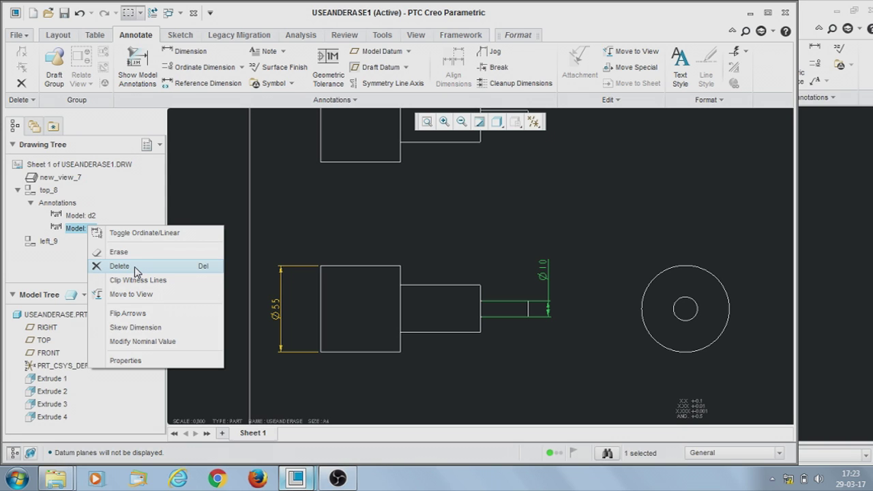
pyautogui.click(134, 266)
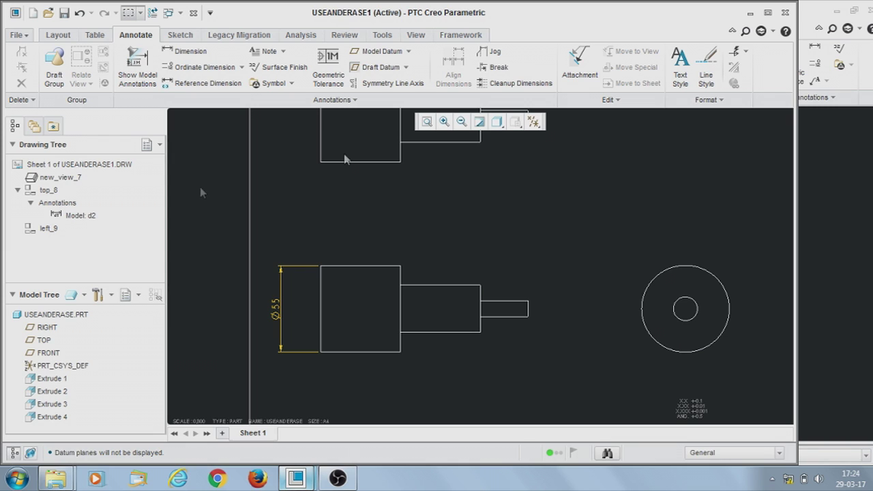
pyautogui.scroll(-3, 494, 246)
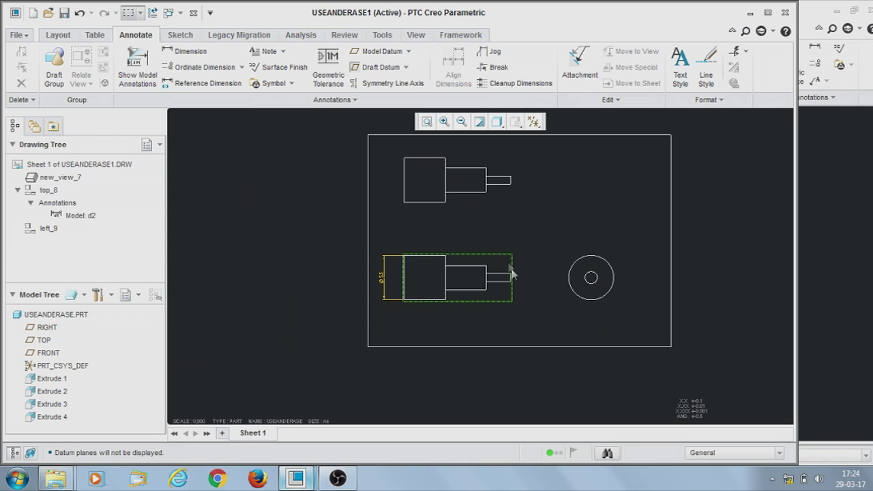
pyautogui.scroll(3, 544, 253)
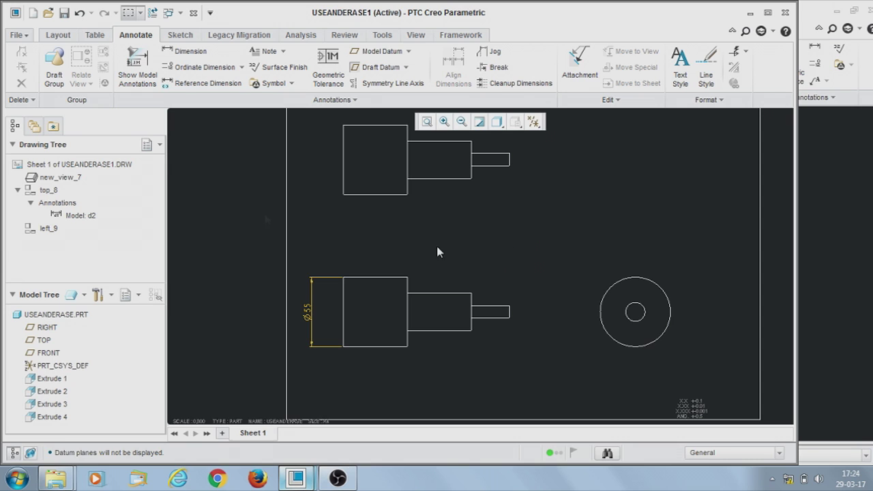
# Review the note, surface finish and datum categories in Show Model Annotations, and cancel the dialog
pyautogui.click(137, 68)
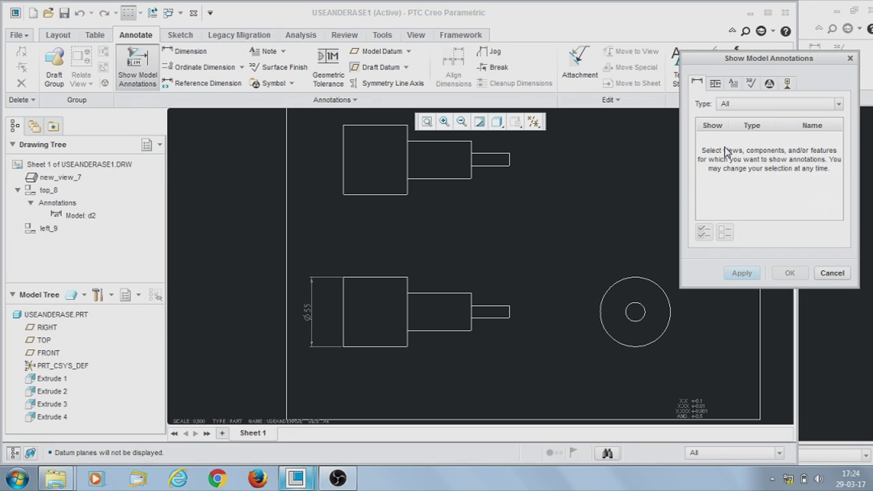
pyautogui.click(734, 84)
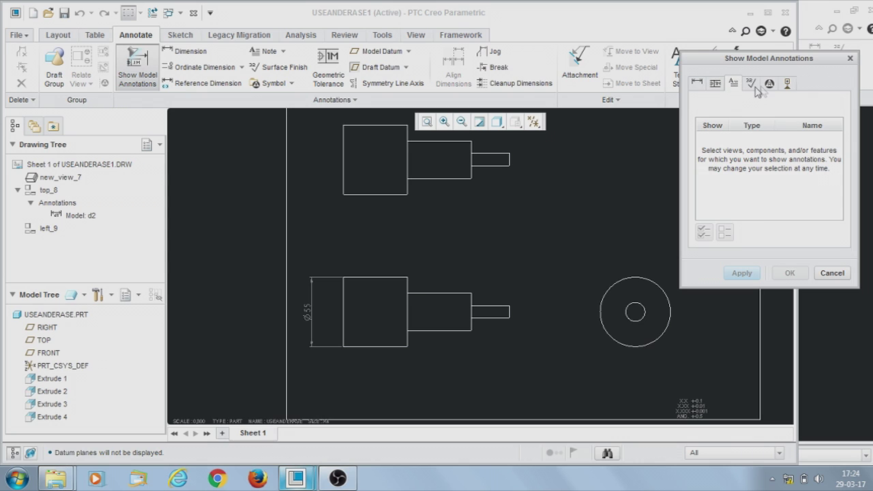
pyautogui.click(754, 89)
pyautogui.click(790, 85)
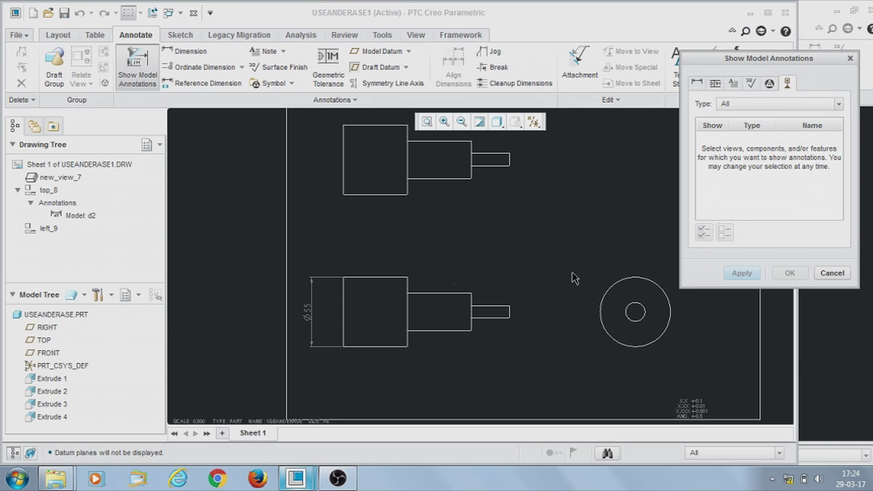
pyautogui.click(831, 273)
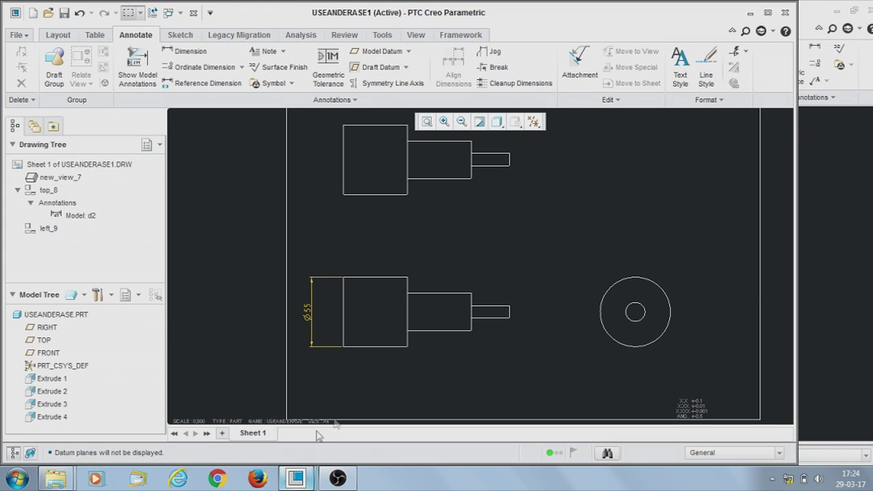
# Switch to the USEANDERASE part window and examine the available annotation planes and the stepped shaft's shape
pyautogui.click(295, 478)
pyautogui.click(248, 421)
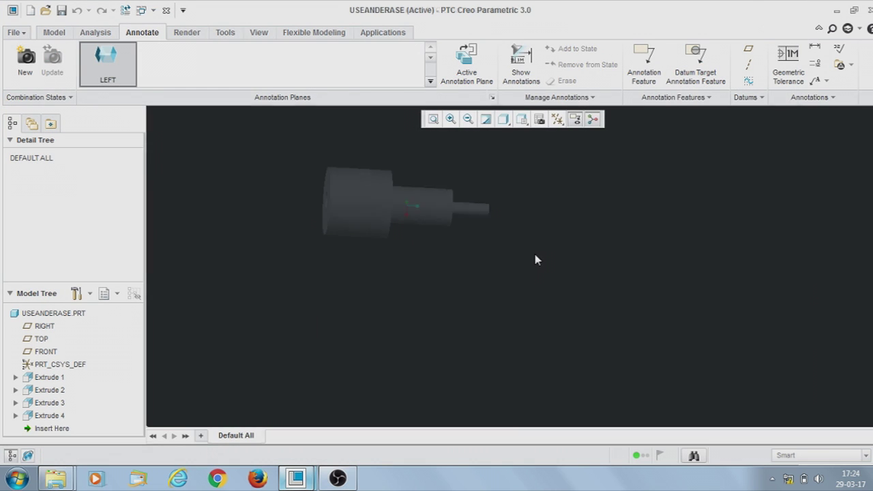
pyautogui.moveTo(531, 254)
pyautogui.mouseDown(button='middle')
pyautogui.moveTo(501, 258)
pyautogui.moveTo(382, 204)
pyautogui.mouseUp(button='middle')
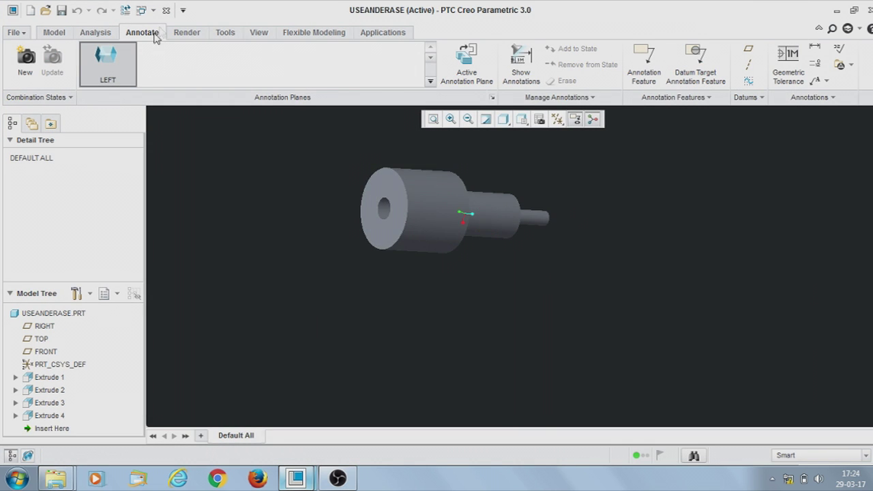
pyautogui.click(429, 81)
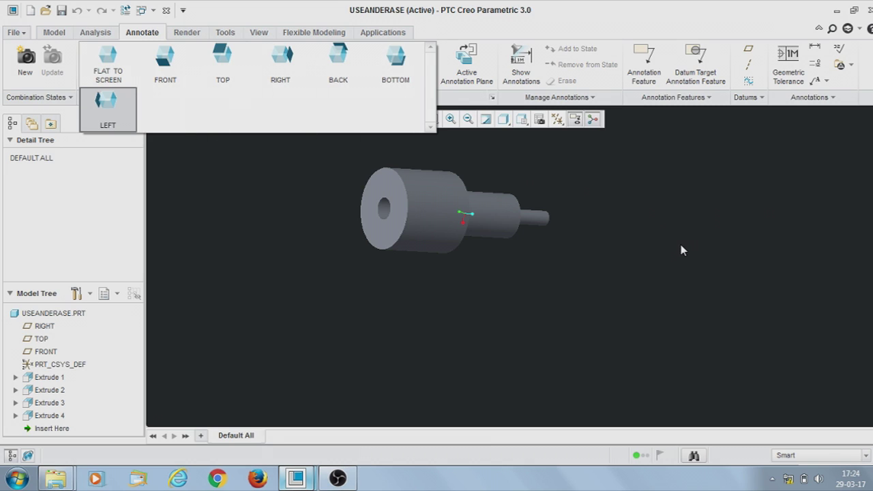
pyautogui.click(653, 235)
pyautogui.moveTo(627, 202)
pyautogui.mouseDown(button='middle')
pyautogui.moveTo(625, 230)
pyautogui.moveTo(622, 218)
pyautogui.mouseUp(button='middle')
pyautogui.scroll(2, 519, 172)
pyautogui.scroll(-3, 687, 219)
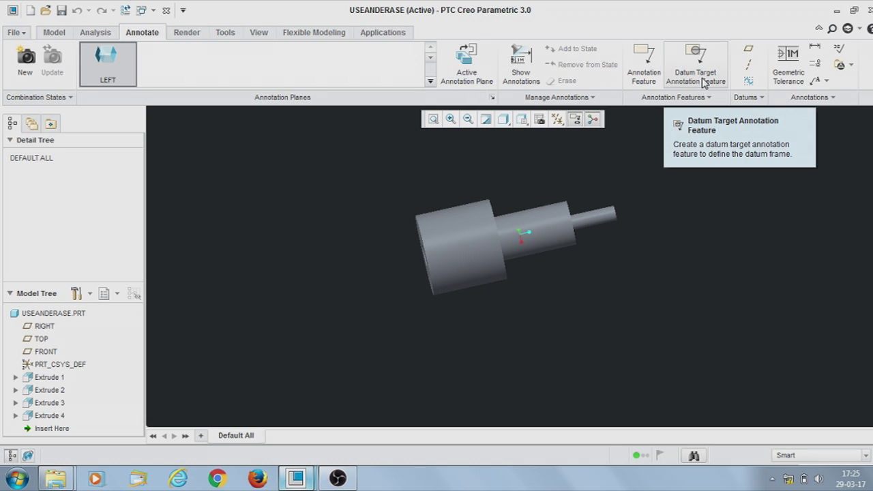
pyautogui.click(792, 73)
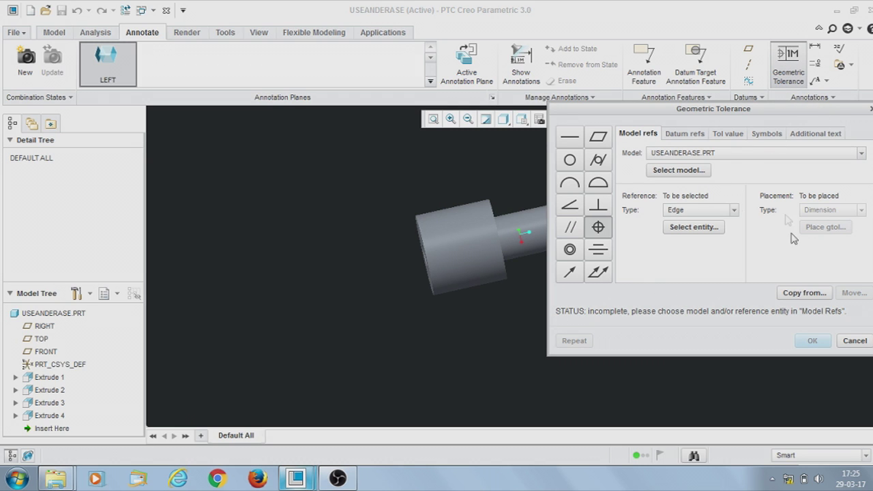
pyautogui.click(869, 109)
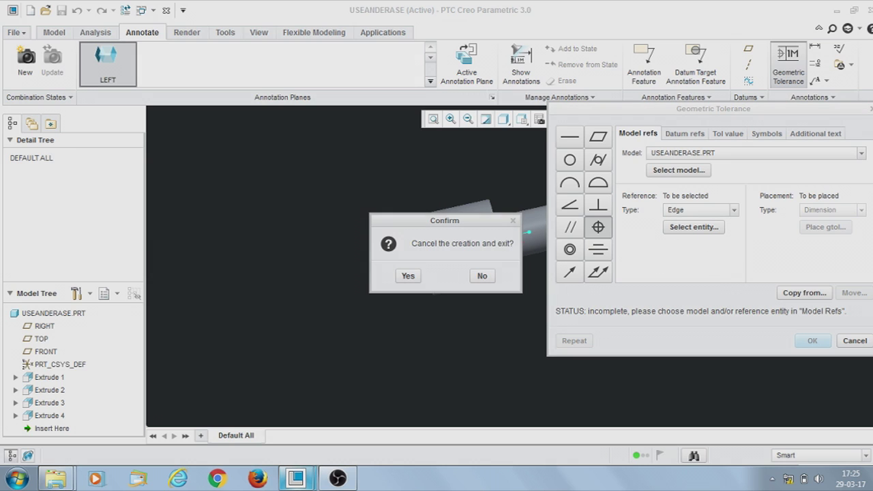
pyautogui.click(408, 276)
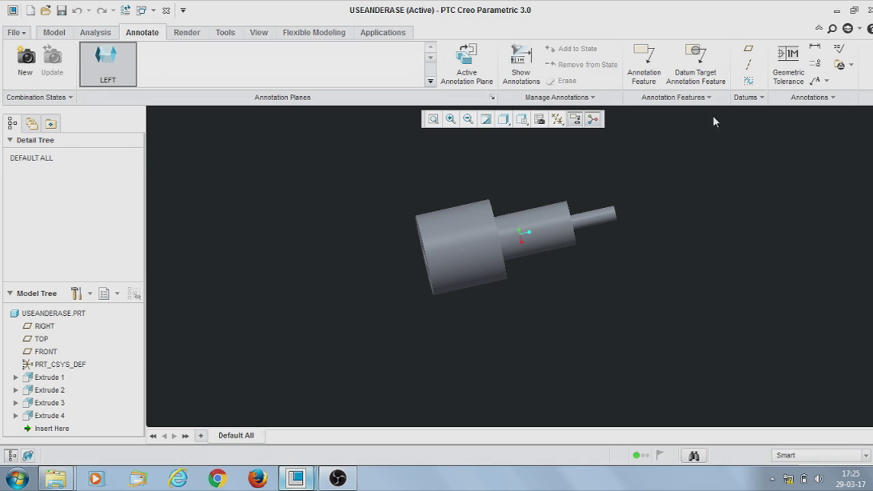
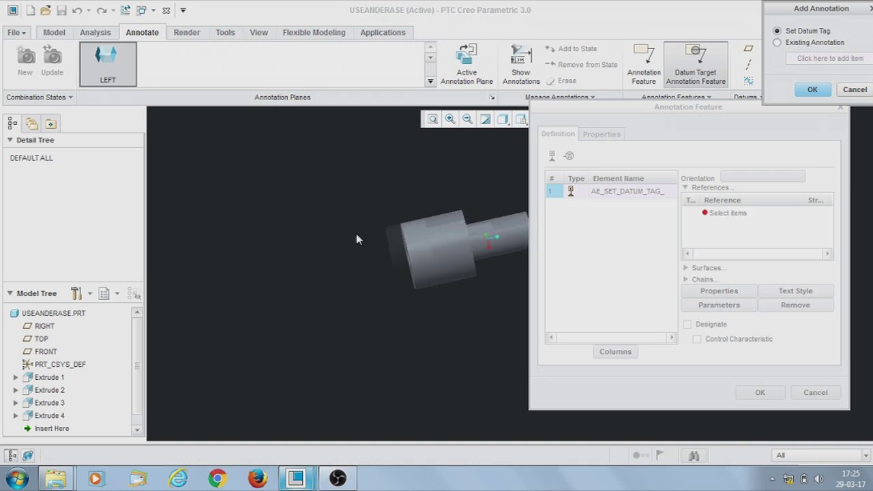
# In a Datum Target Annotation Feature, define a set datum tag named A with the thinnest cylinder's surface as geometry reference
pyautogui.moveTo(375, 267)
pyautogui.mouseDown(button='middle')
pyautogui.moveTo(444, 241)
pyautogui.moveTo(436, 267)
pyautogui.moveTo(374, 258)
pyautogui.mouseUp(button='middle')
pyautogui.scroll(3, 374, 257)
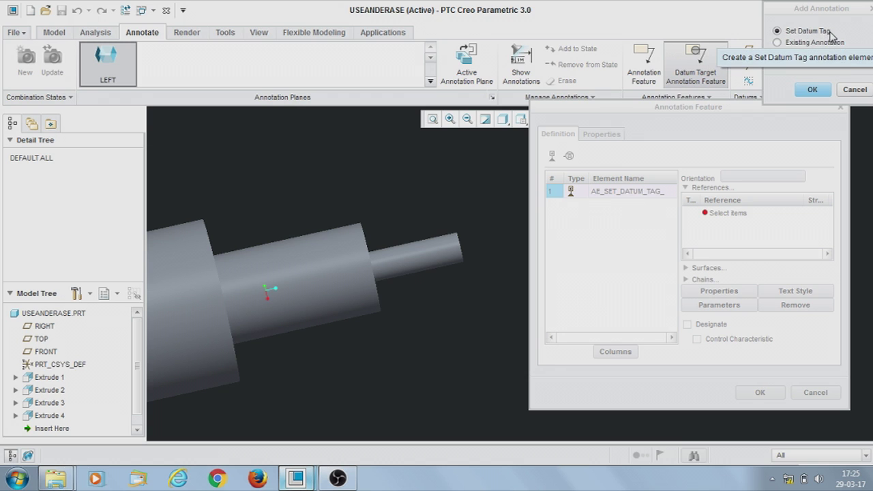
pyautogui.click(815, 87)
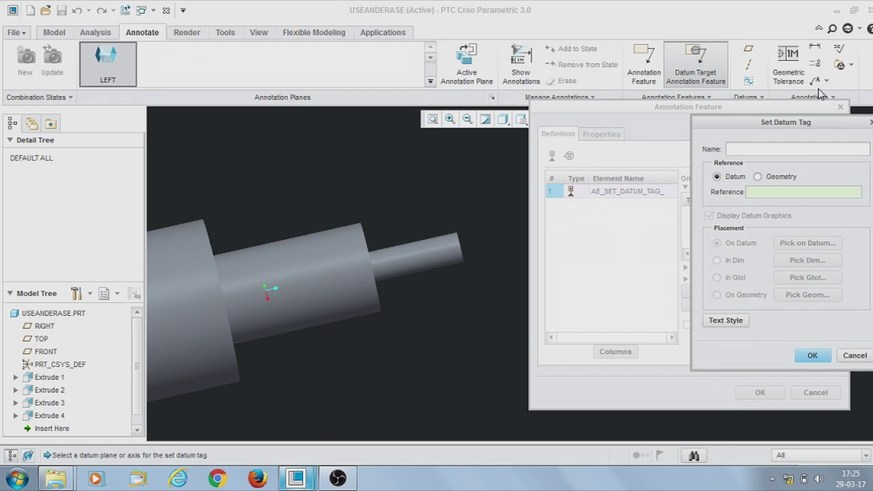
pyautogui.click(748, 151)
pyautogui.write('A')
pyautogui.click(758, 178)
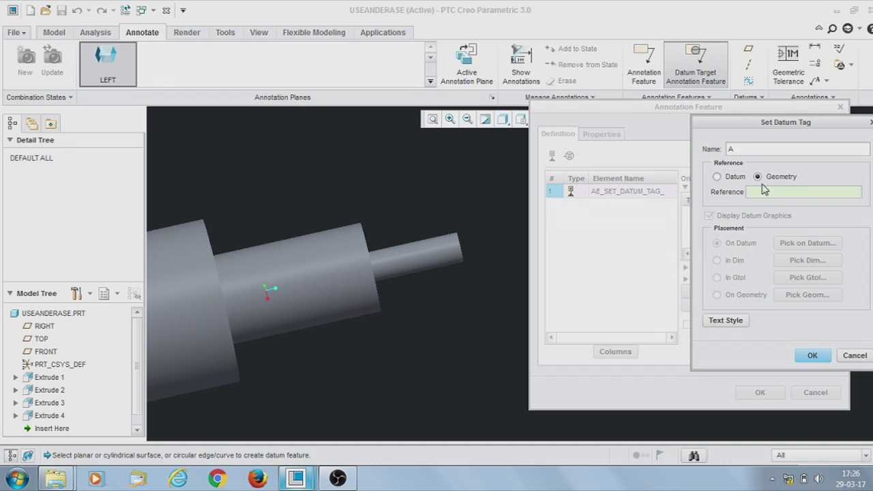
pyautogui.moveTo(422, 267); pyautogui.dragTo(455, 273, button='middle')
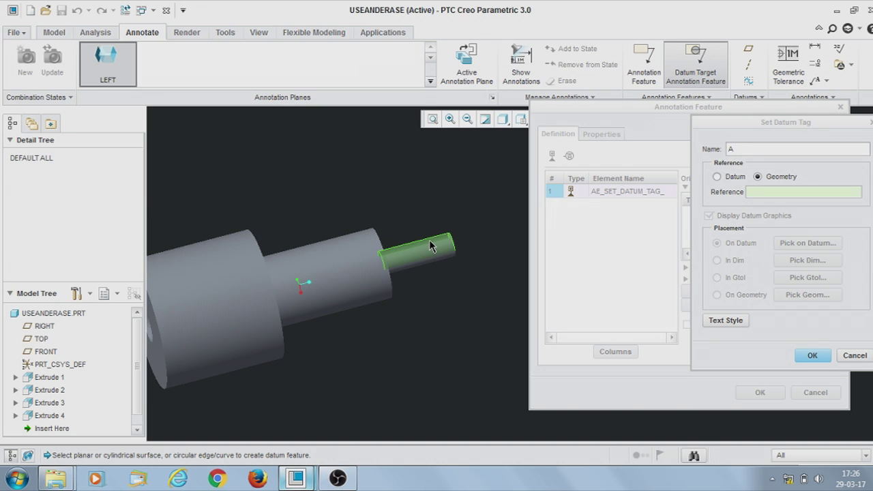
pyautogui.click(431, 246)
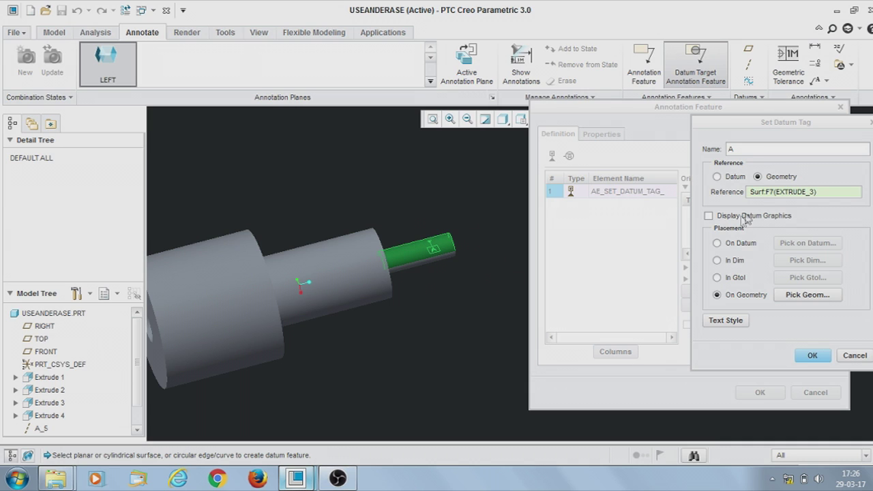
# Attach datum tag A to the thinnest cylinder's surface near its free end, and accept the Set Datum Tag definition
pyautogui.moveTo(522, 237); pyautogui.dragTo(480, 245, button='middle')
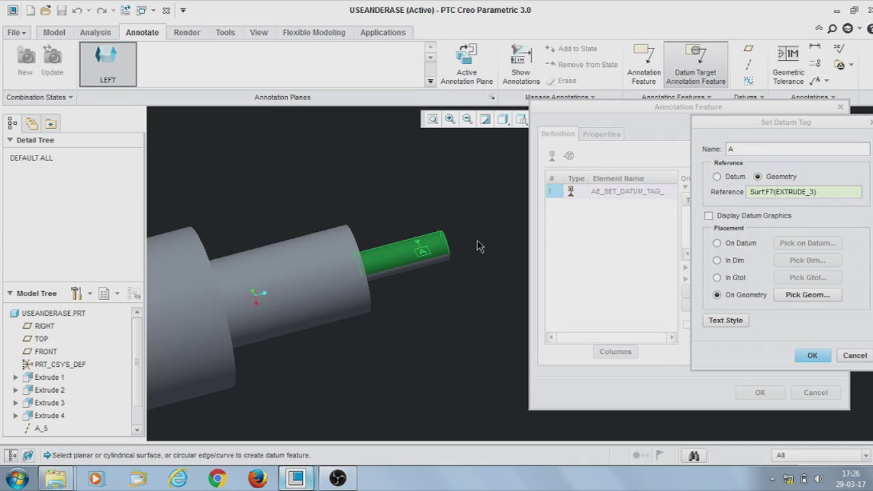
pyautogui.click(821, 303)
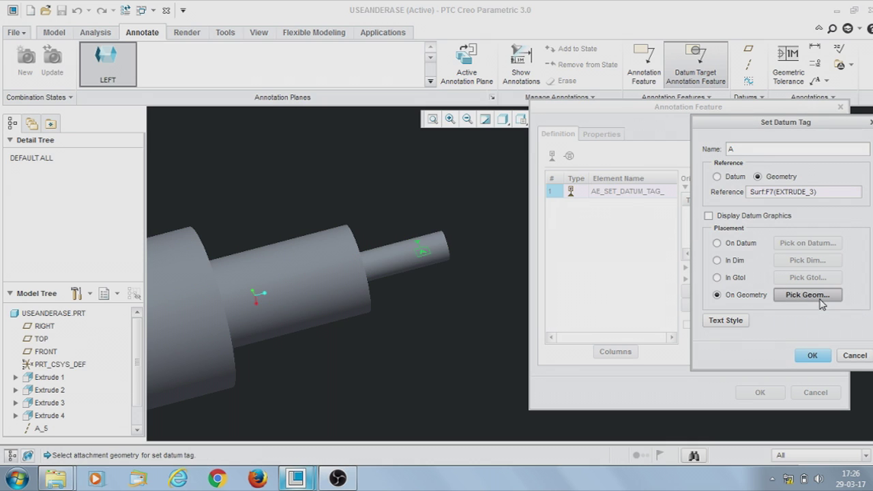
pyautogui.moveTo(467, 251); pyautogui.dragTo(430, 222, button='middle')
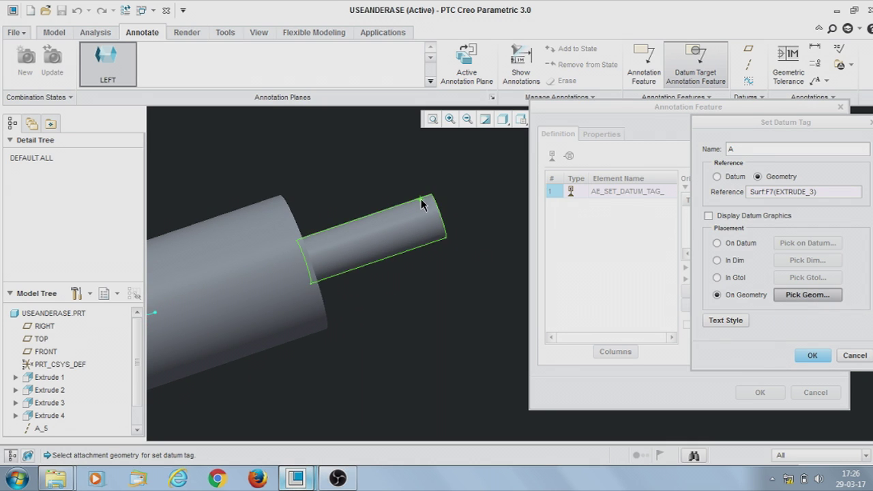
pyautogui.moveTo(422, 209); pyautogui.dragTo(417, 192, button='middle')
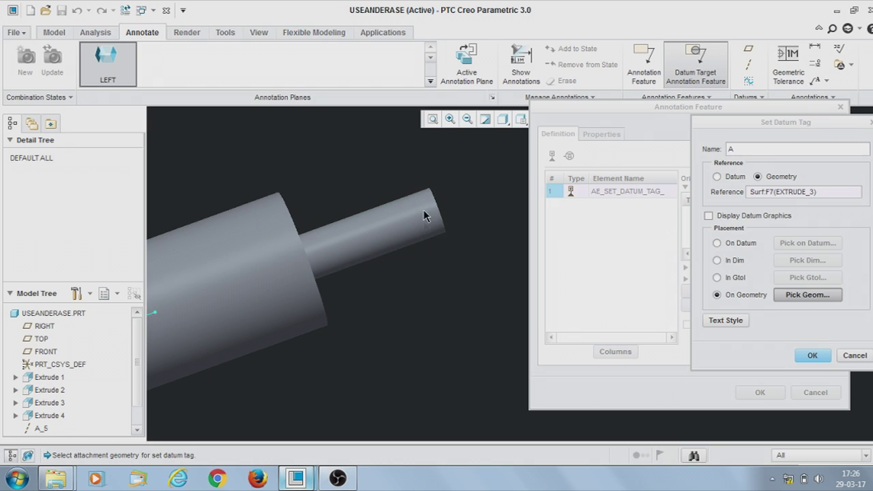
pyautogui.click(417, 198)
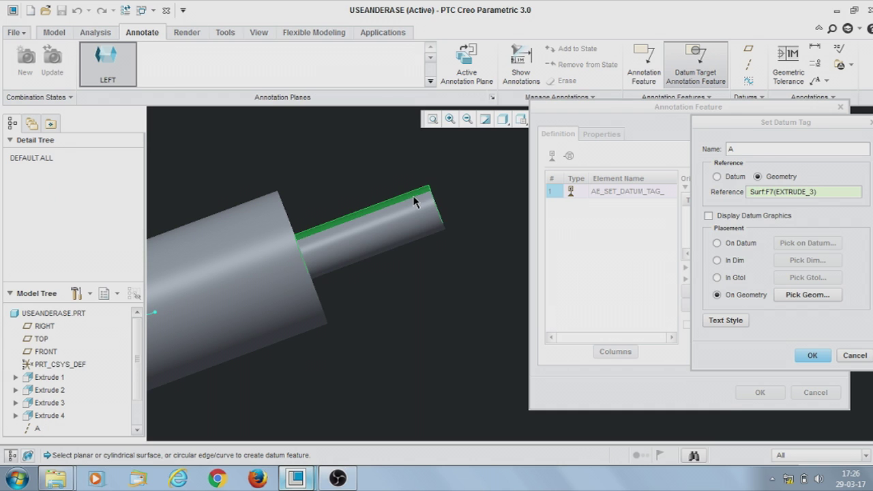
pyautogui.moveTo(383, 234); pyautogui.dragTo(407, 203, button='middle')
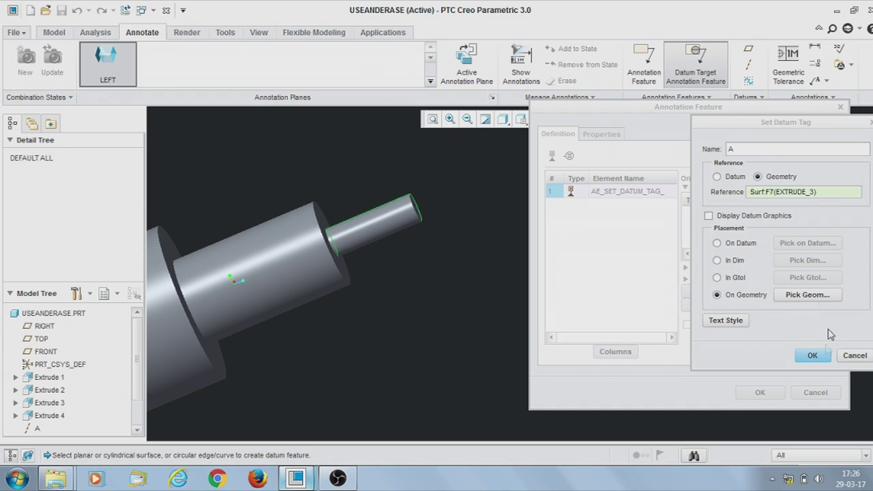
pyautogui.click(812, 356)
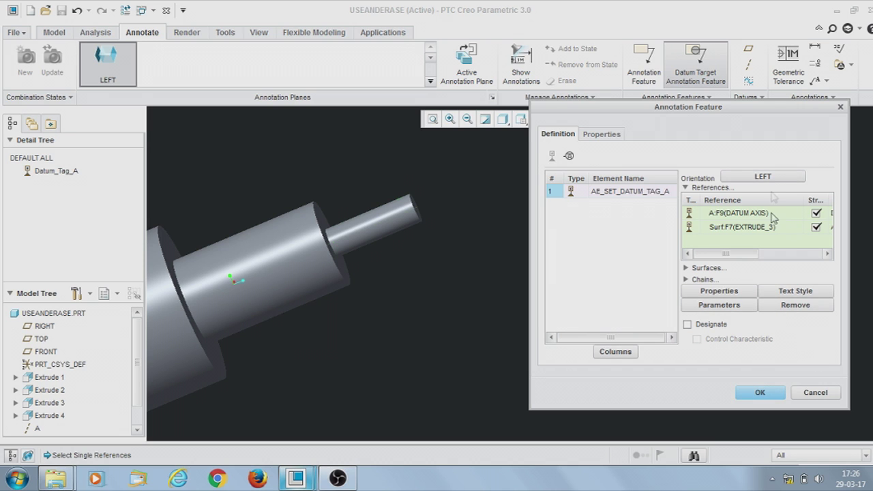
# Flip the viewing direction of datum tag A's annotation plane, using the named model orientation LEFT
pyautogui.click(763, 176)
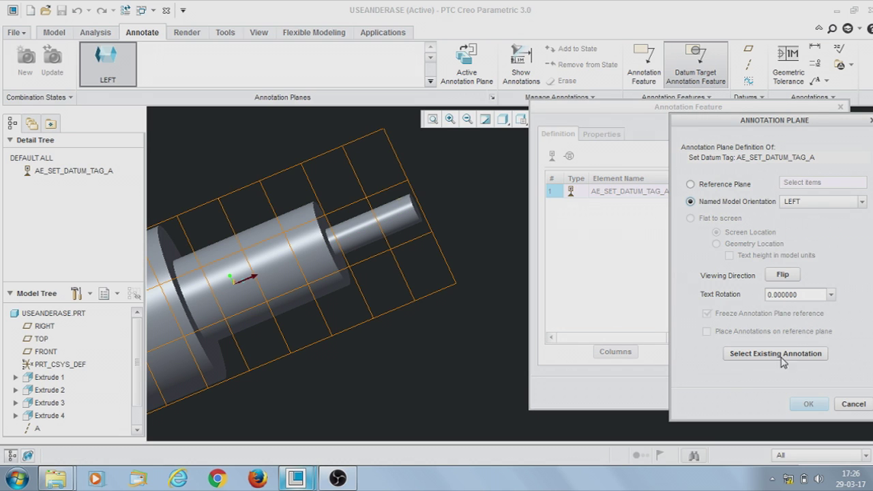
pyautogui.click(782, 275)
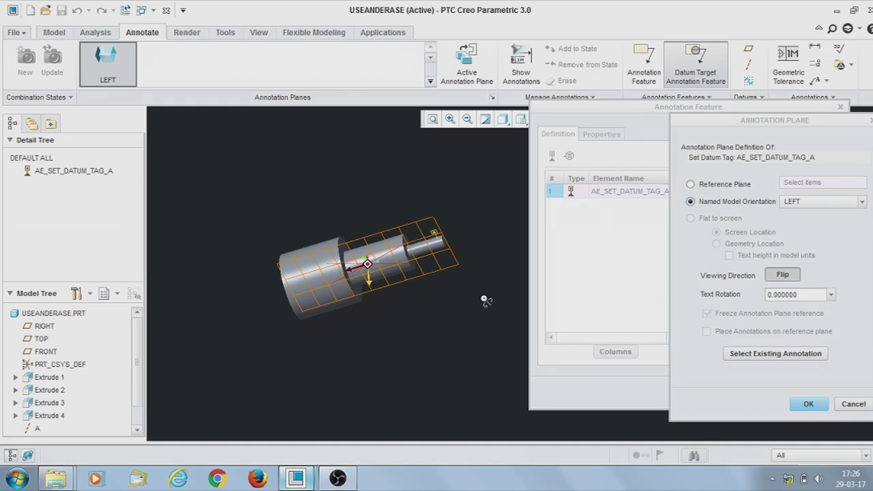
pyautogui.click(809, 405)
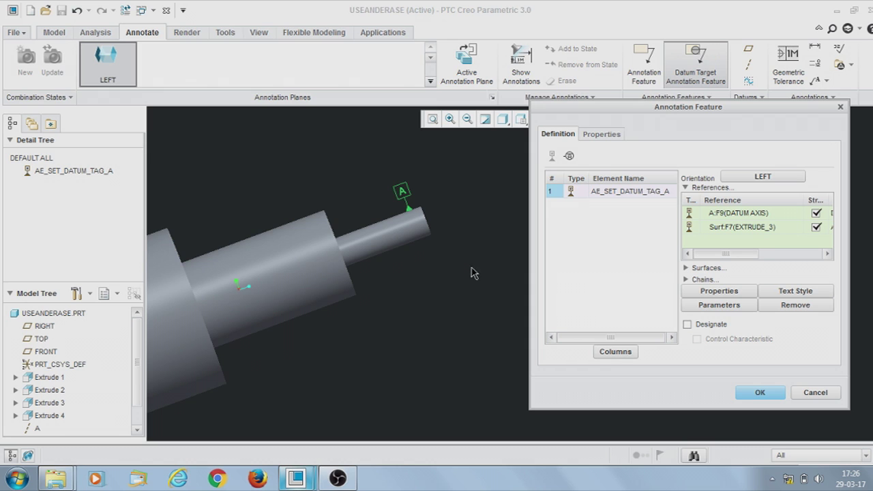
# Check datum tag A on the thin shaft end, and complete the Datum Target Annotation Feature
pyautogui.scroll(-2, 465, 259)
pyautogui.scroll(4, 409, 199)
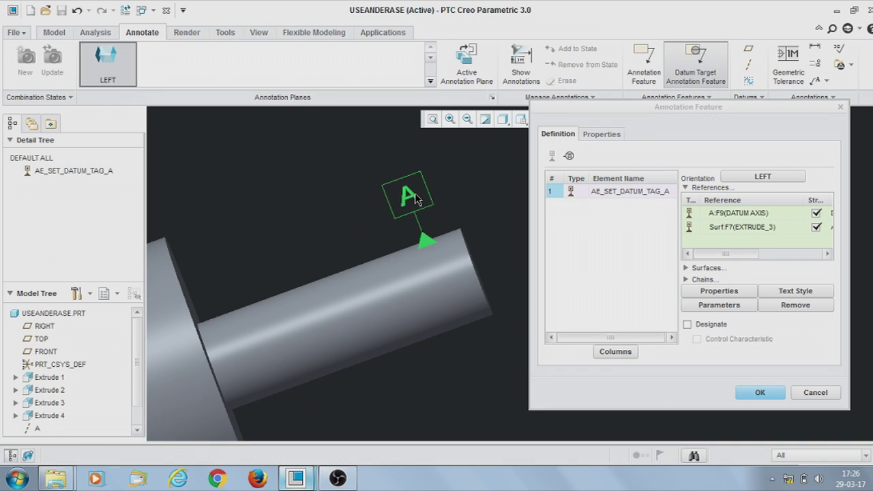
pyautogui.scroll(-3, 416, 197)
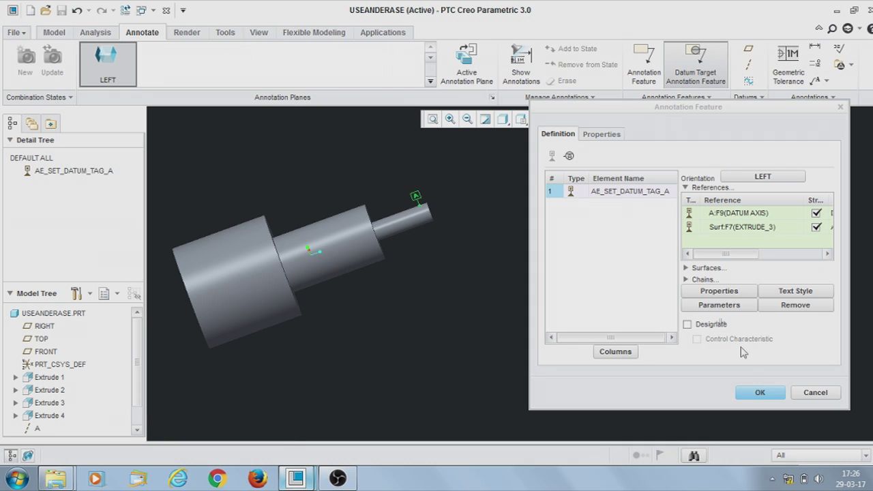
pyautogui.click(757, 394)
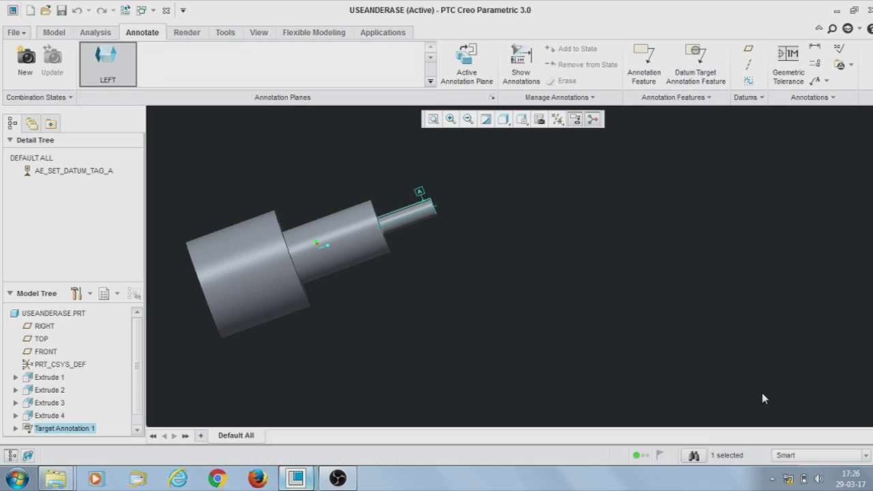
pyautogui.scroll(-3, 619, 199)
pyautogui.scroll(5, 529, 216)
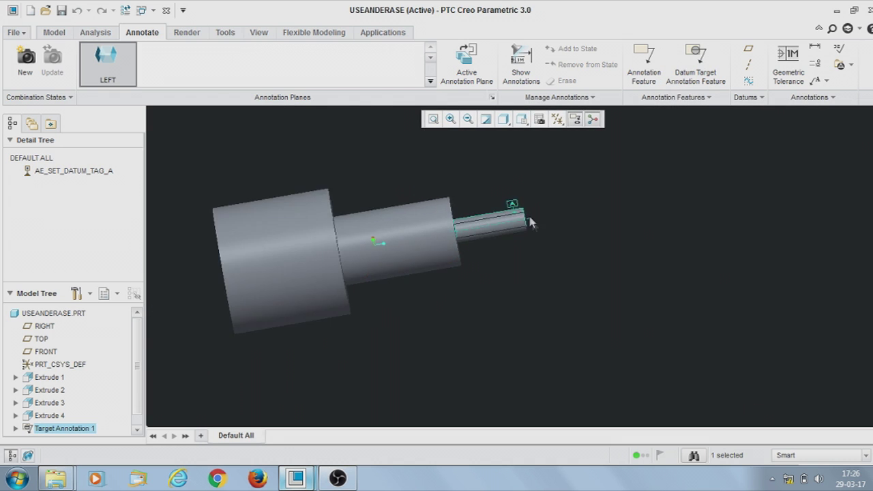
pyautogui.scroll(-4, 621, 181)
pyautogui.click(672, 235)
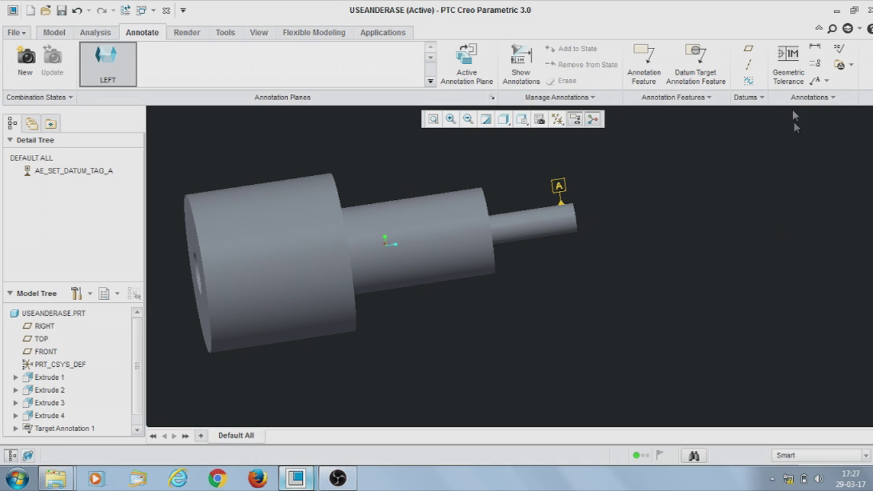
# Start a position geometric tolerance with datum A as the basic primary reference at MMC
pyautogui.click(791, 80)
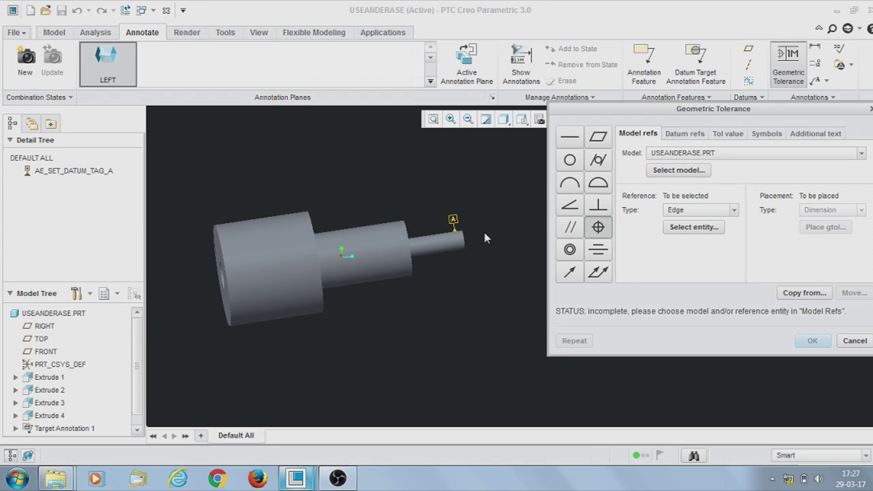
pyautogui.click(685, 134)
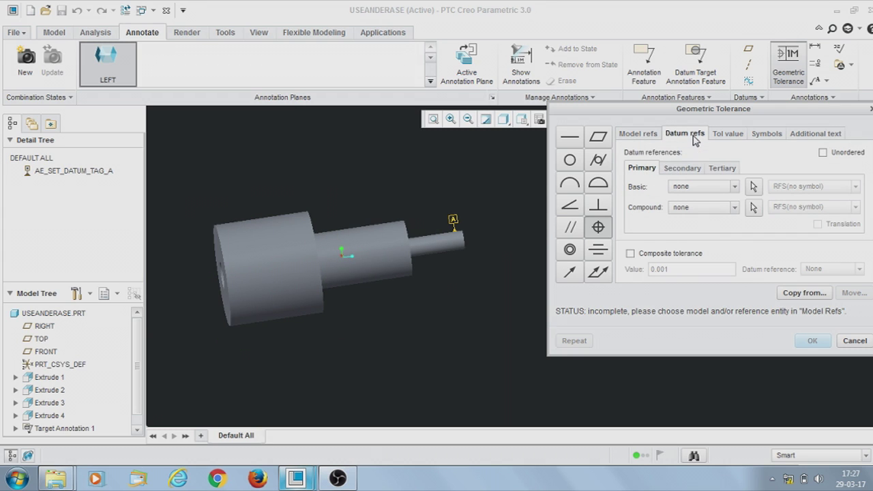
pyautogui.scroll(3, 497, 234)
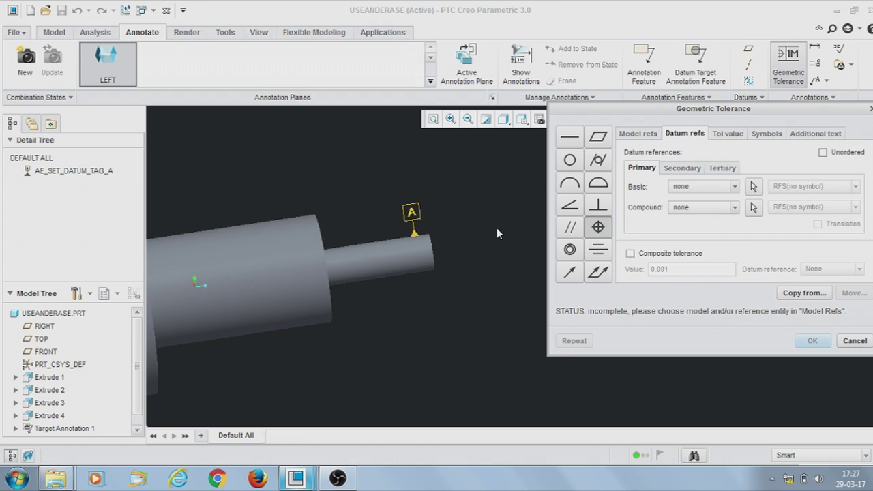
pyautogui.scroll(-3, 482, 255)
pyautogui.moveTo(481, 255)
pyautogui.mouseDown(button='middle')
pyautogui.moveTo(502, 266)
pyautogui.moveTo(498, 252)
pyautogui.mouseUp(button='middle')
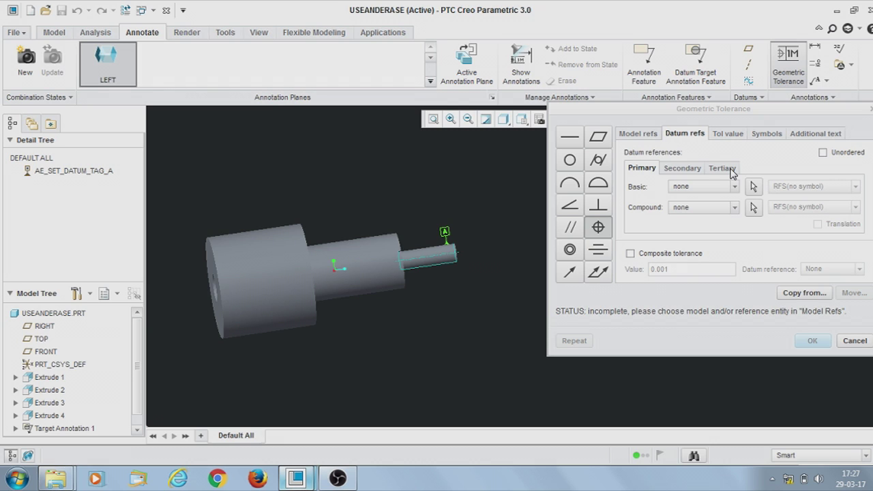
pyautogui.click(643, 172)
pyautogui.click(733, 187)
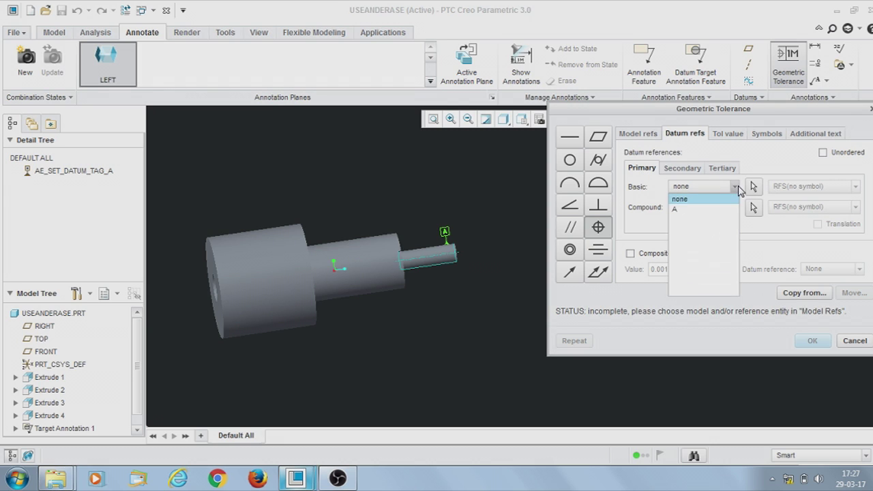
pyautogui.click(690, 210)
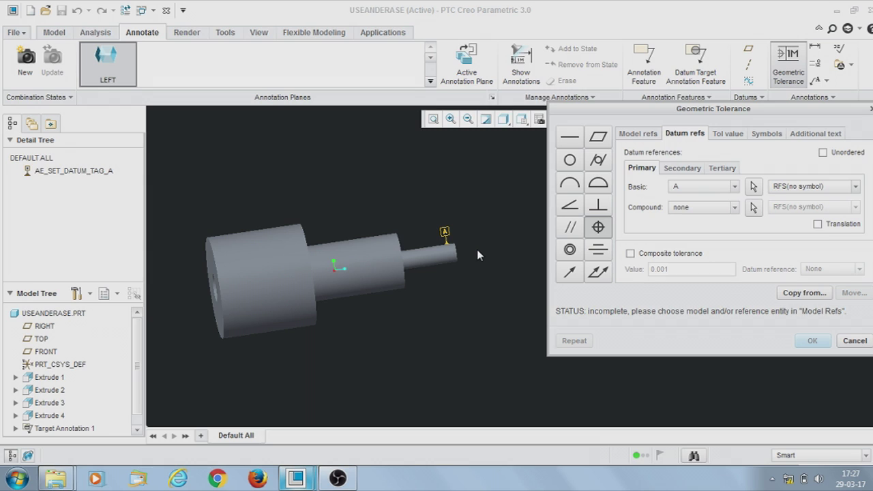
pyautogui.click(811, 186)
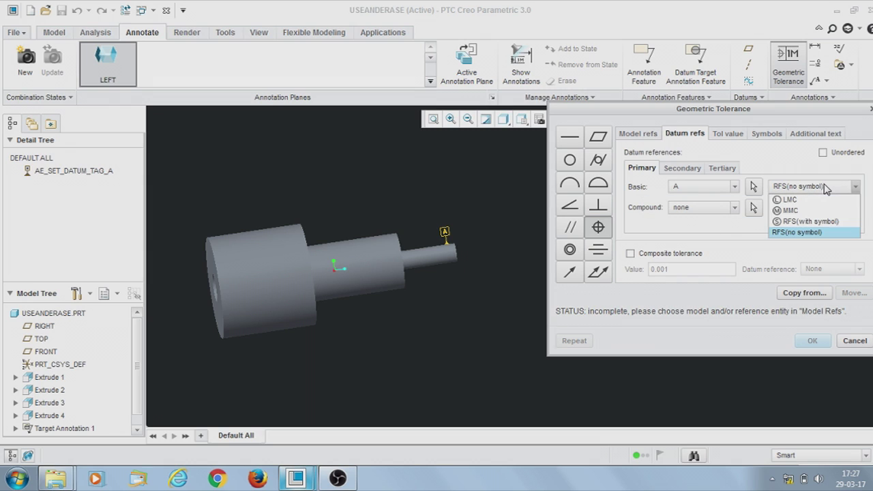
pyautogui.click(790, 210)
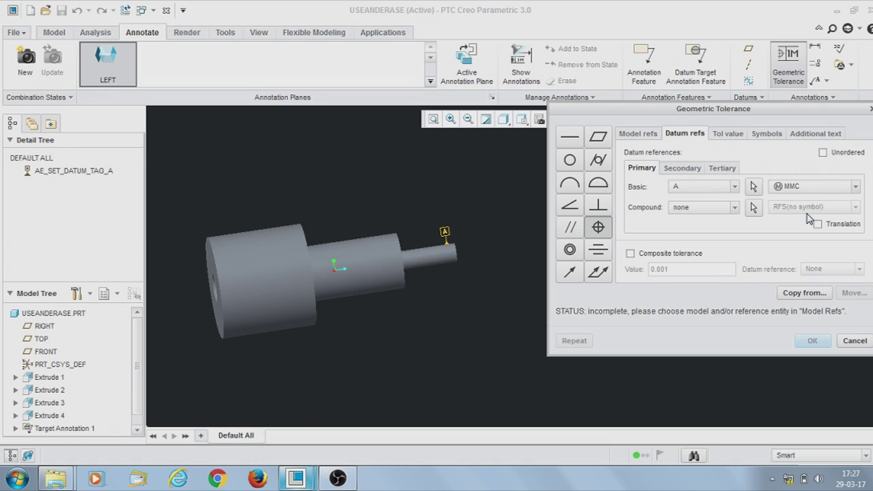
# Set the overall tolerance to 0.01 and keep the material condition at RFS(no symbol)
pyautogui.click(727, 136)
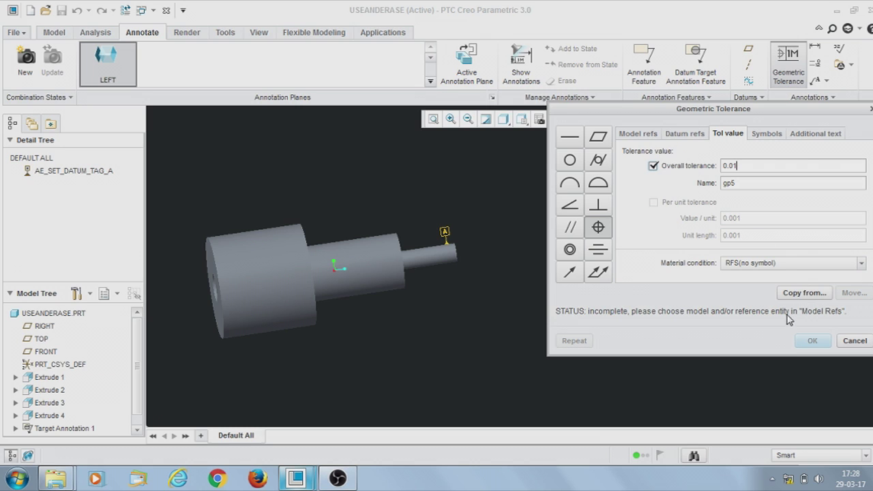
pyautogui.click(786, 265)
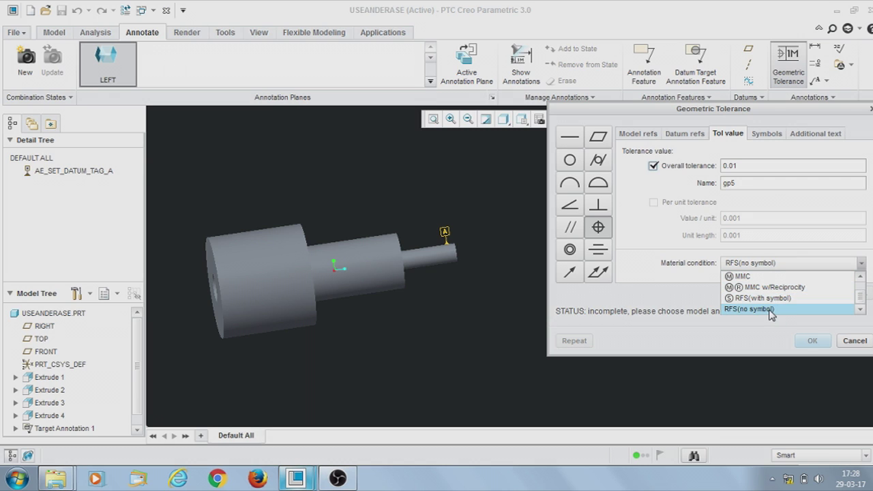
pyautogui.click(782, 266)
pyautogui.click(782, 266)
pyautogui.click(783, 265)
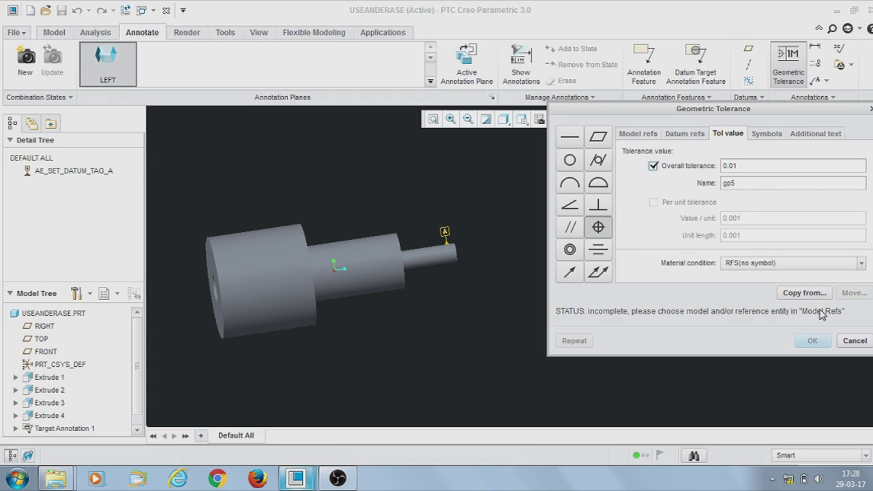
# Set the tolerance's reference type to Surface and choose the largest cylinder's outer surface as the reference
pyautogui.click(690, 137)
pyautogui.click(647, 135)
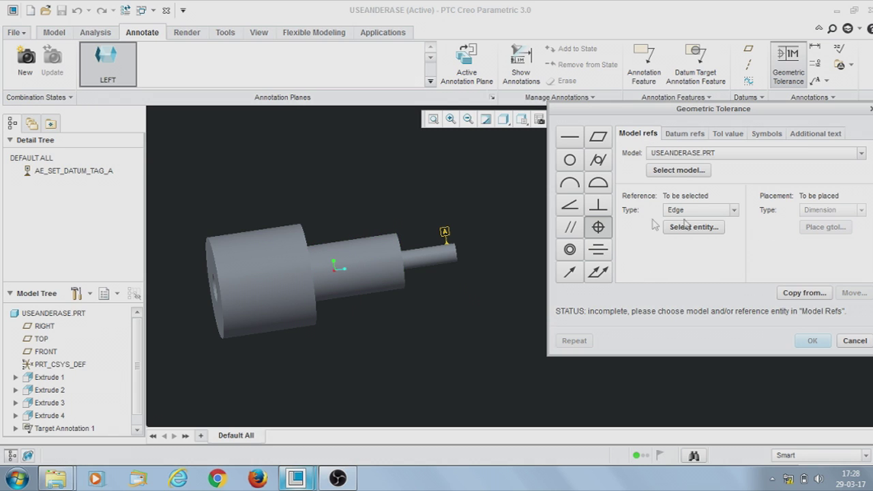
pyautogui.click(735, 211)
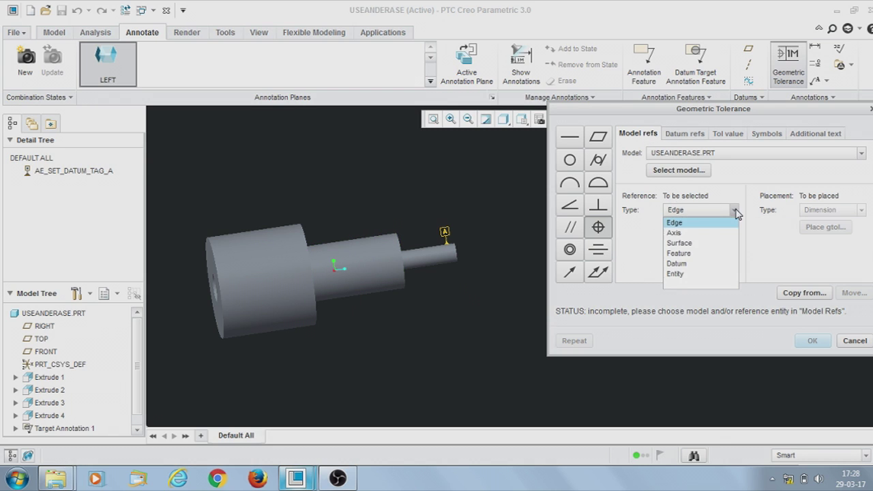
pyautogui.click(688, 246)
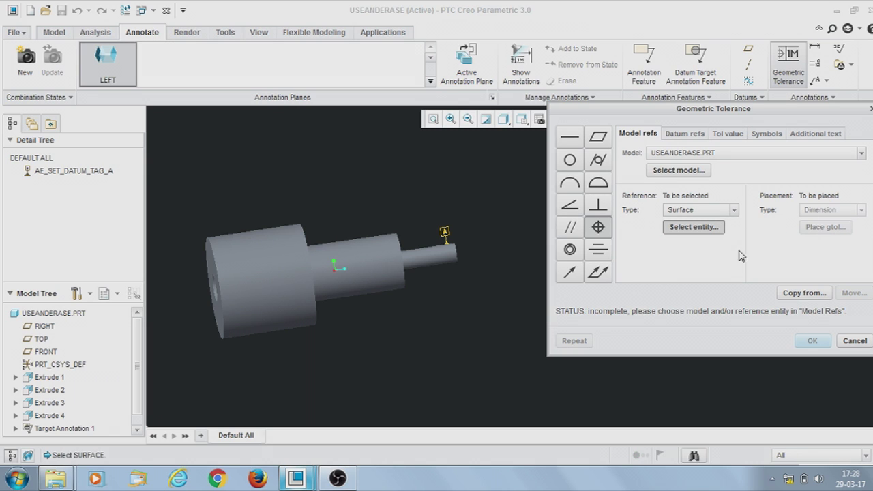
pyautogui.click(276, 244)
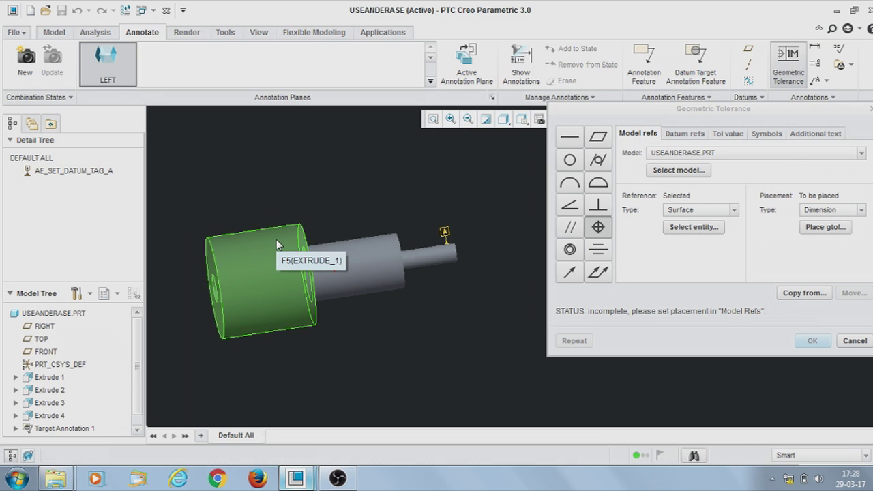
# Place the geometric tolerance frame above the largest cylinder using With Leader placement attached to its outer surface
pyautogui.click(816, 211)
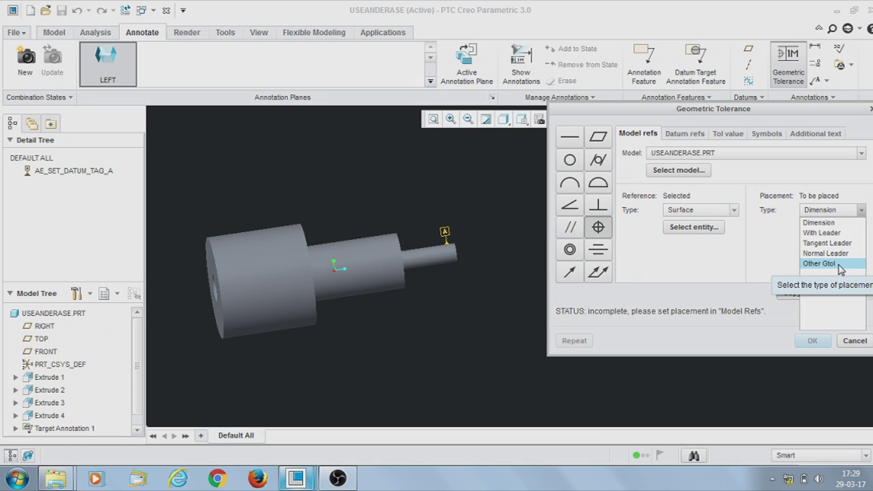
pyautogui.click(836, 233)
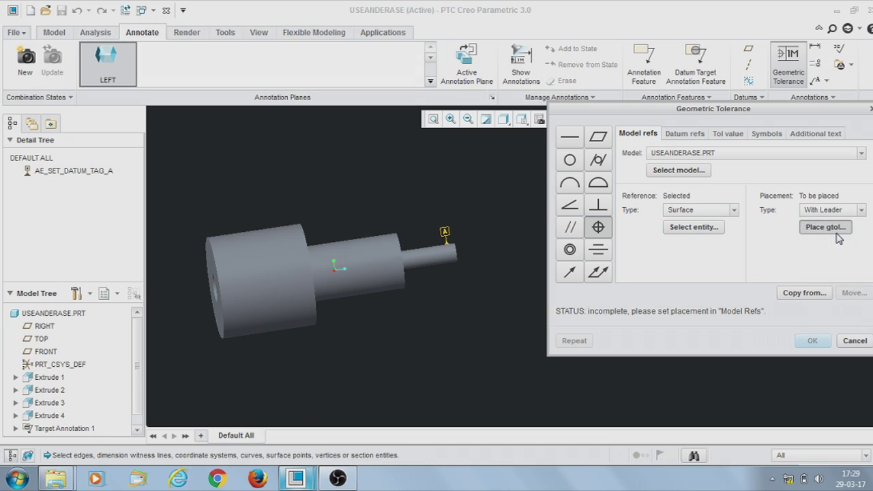
pyautogui.click(831, 231)
pyautogui.click(263, 245)
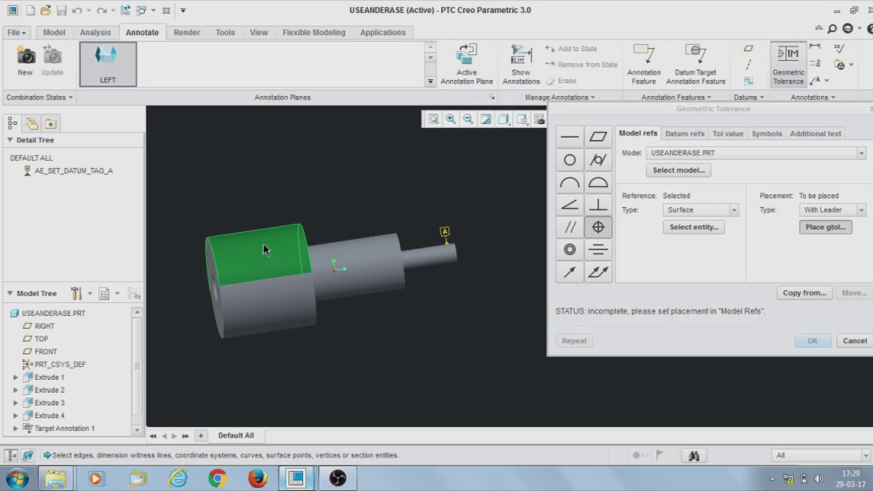
pyautogui.middleClick(274, 197)
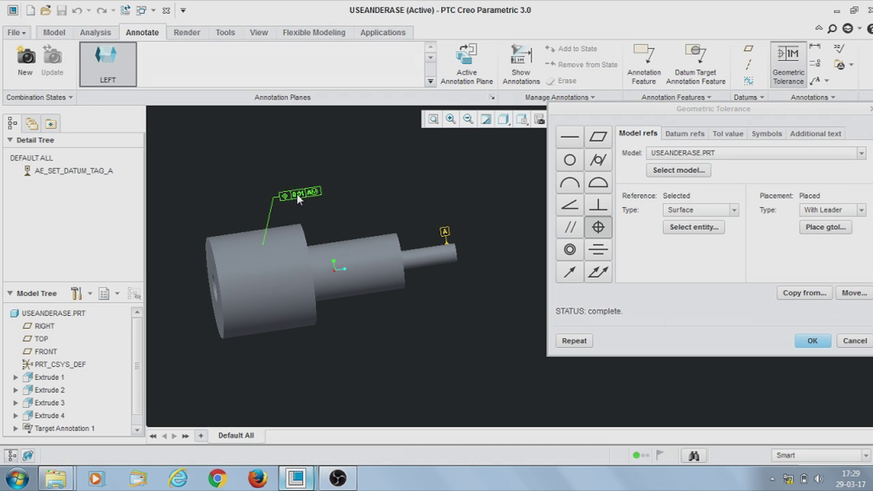
pyautogui.scroll(5, 302, 196)
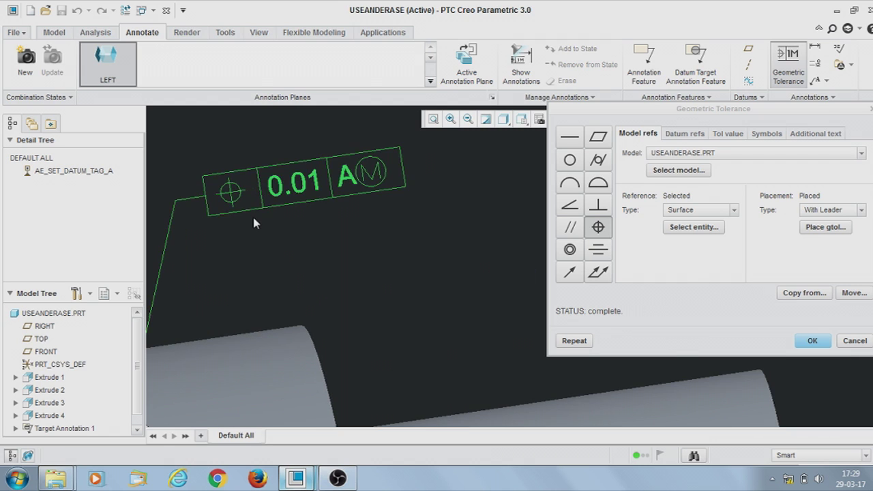
# Check the tolerance frame against datum tag A and accept the position geometric tolerance
pyautogui.scroll(-2, 273, 201)
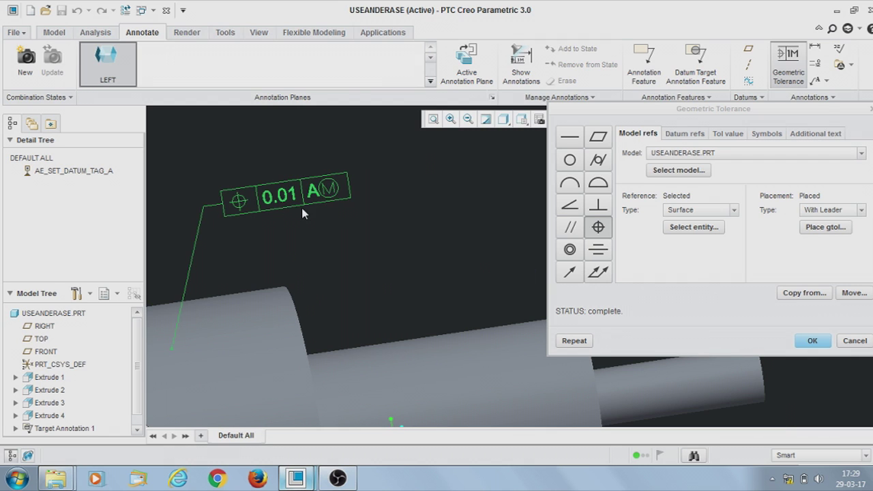
pyautogui.scroll(-3, 325, 208)
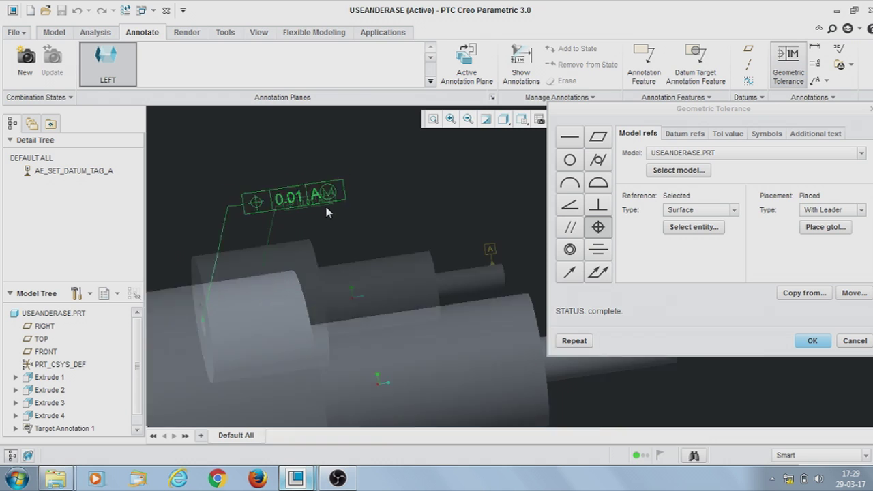
pyautogui.scroll(2, 326, 212)
pyautogui.scroll(-2, 348, 226)
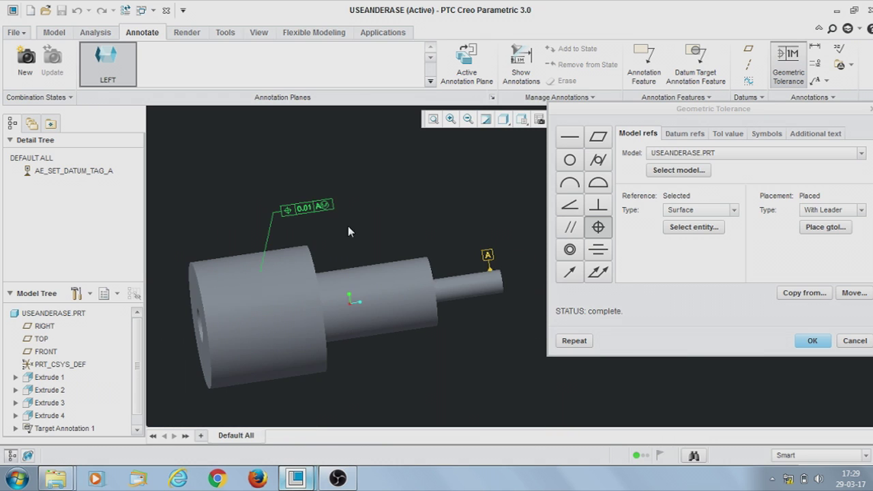
pyautogui.scroll(2, 503, 275)
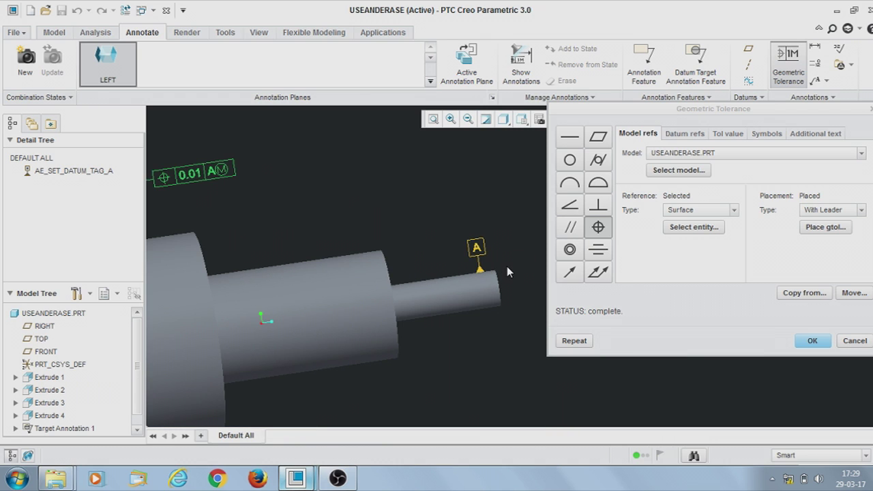
pyautogui.scroll(-2, 506, 269)
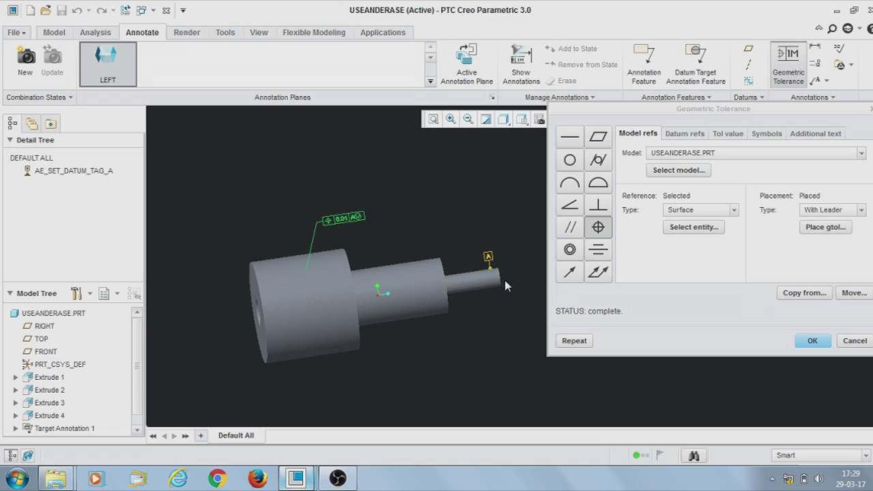
pyautogui.click(812, 342)
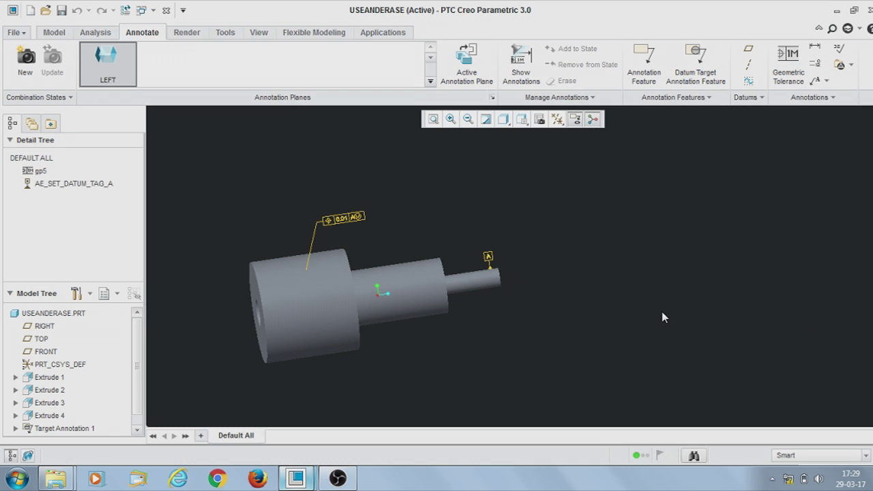
# Examine the position tolerance frame and datum tag A on the part from several angles
pyautogui.scroll(5, 317, 238)
pyautogui.scroll(-5, 340, 225)
pyautogui.scroll(2, 370, 218)
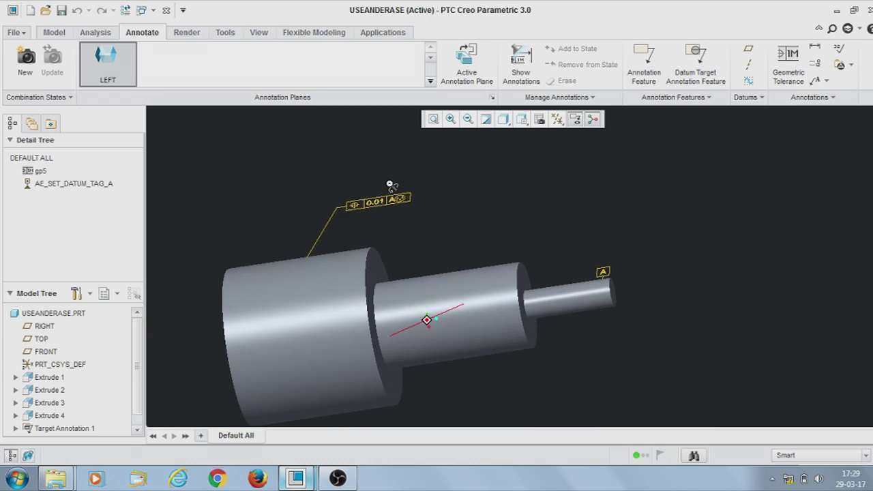
pyautogui.moveTo(407, 211)
pyautogui.mouseDown(button='middle')
pyautogui.moveTo(401, 226)
pyautogui.moveTo(405, 178)
pyautogui.moveTo(409, 222)
pyautogui.moveTo(481, 201)
pyautogui.mouseUp(button='middle')
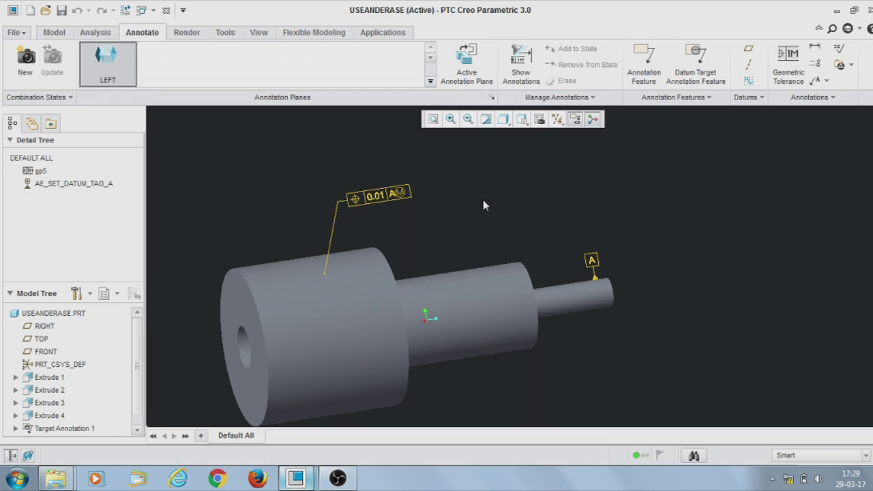
pyautogui.scroll(-3, 482, 205)
pyautogui.scroll(2, 478, 201)
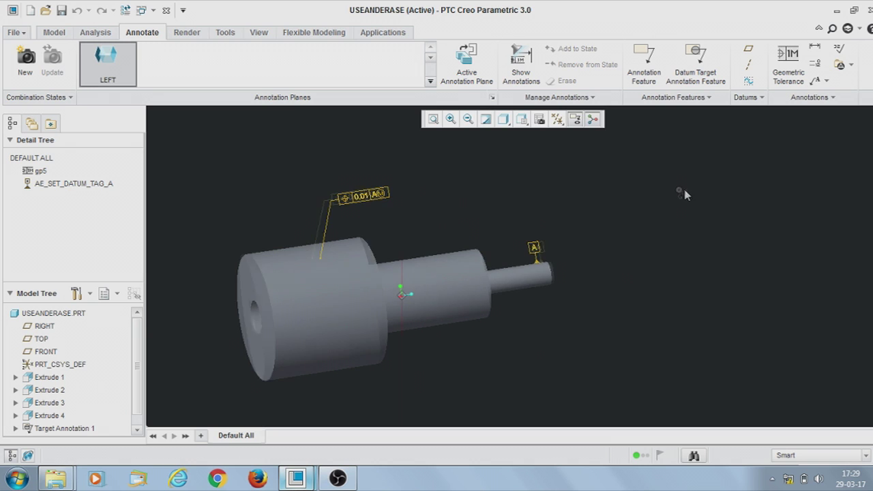
pyautogui.moveTo(686, 196); pyautogui.dragTo(668, 190, button='middle')
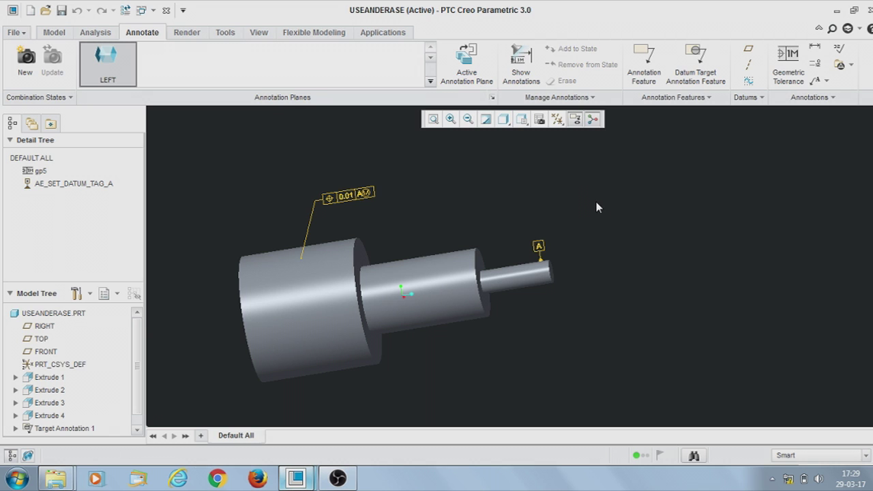
pyautogui.moveTo(653, 188)
pyautogui.mouseDown(button='middle')
pyautogui.moveTo(664, 199)
pyautogui.moveTo(662, 152)
pyautogui.moveTo(662, 181)
pyautogui.mouseUp(button='middle')
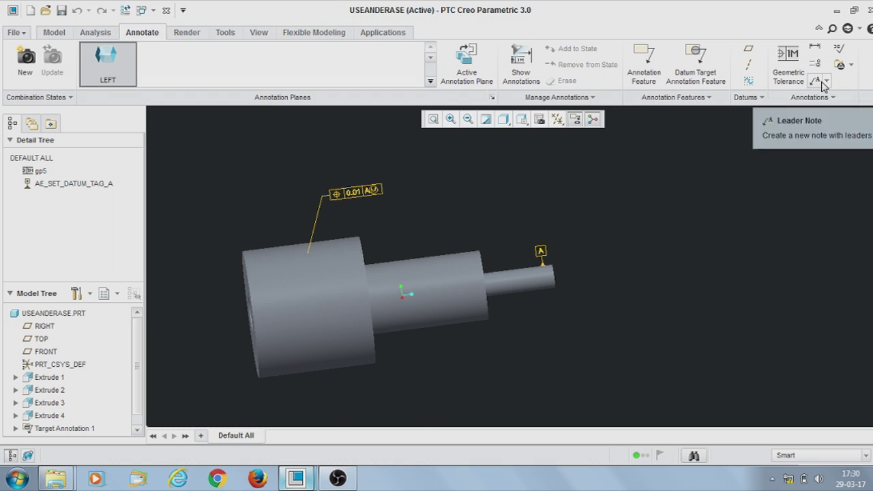
# Create a Leader Note attached to the middle cylinder's outer surface and place it above that cylinder
pyautogui.click(827, 82)
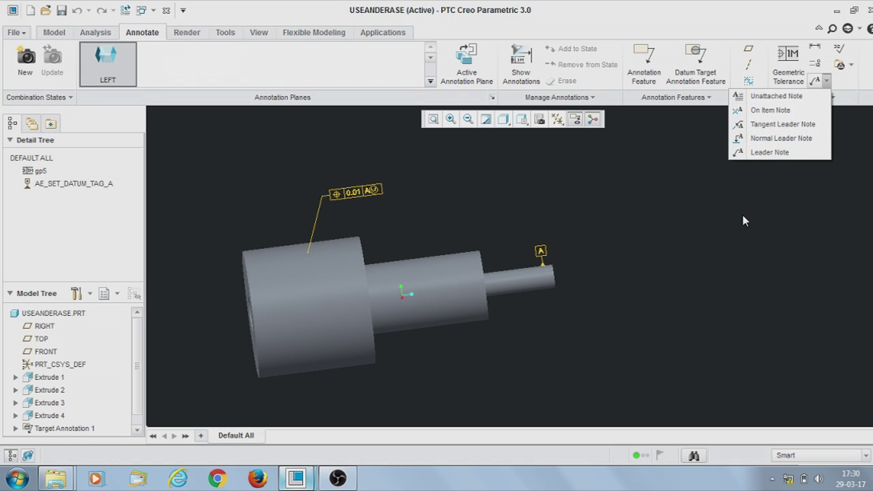
pyautogui.click(775, 154)
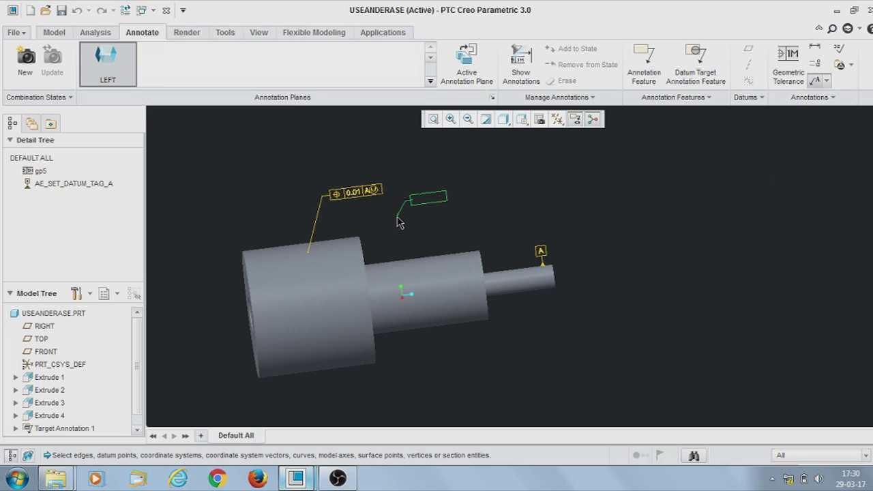
pyautogui.click(426, 266)
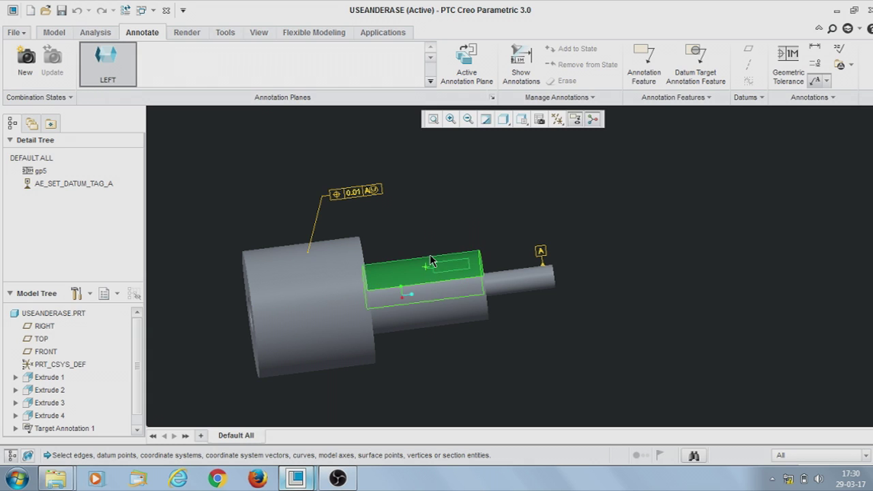
pyautogui.middleClick(448, 208)
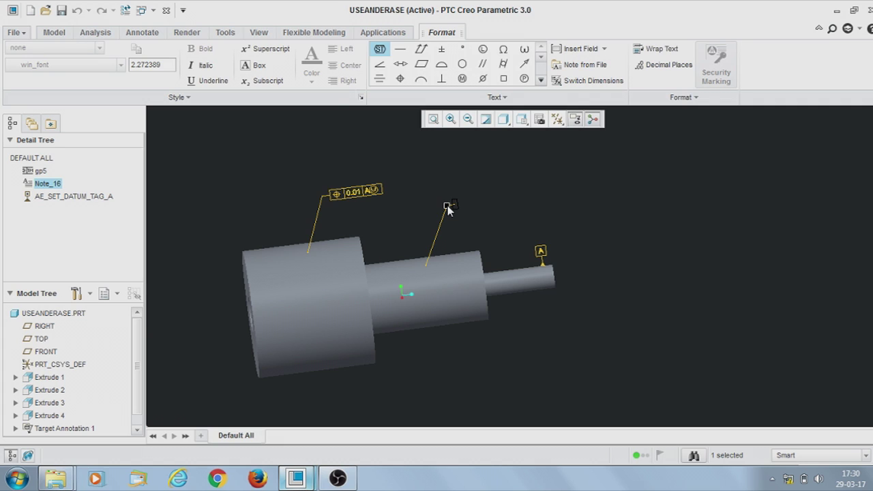
pyautogui.write('gloss')
pyautogui.write('fini')
pyautogui.press('BackSpace')
pyautogui.press('BackSpace')
pyautogui.press('BackSpace')
pyautogui.press('BackSpace')
pyautogui.press('BackSpace')
pyautogui.press('BackSpace')
pyautogui.press('BackSpace')
pyautogui.press('BackSpace')
pyautogui.press('BackSpace')
# Enter the note text "kunurling required" and finish the leader note
pyautogui.write('kunurling required')
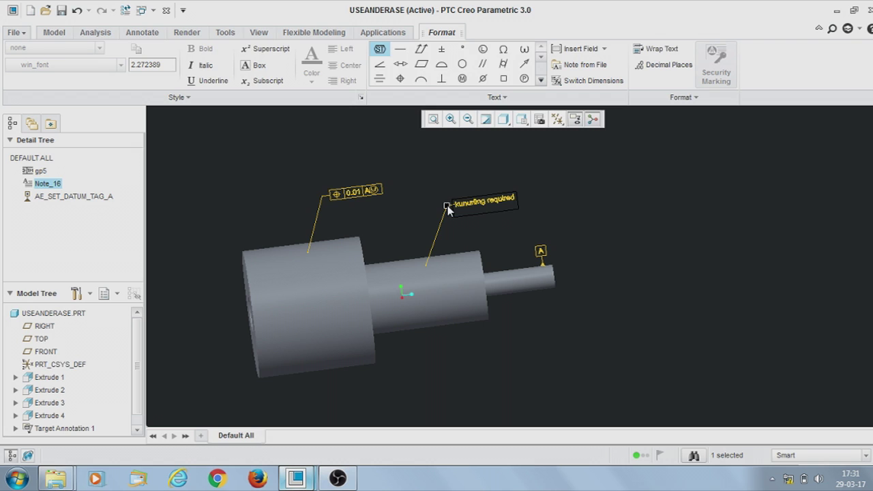
pyautogui.click(505, 223)
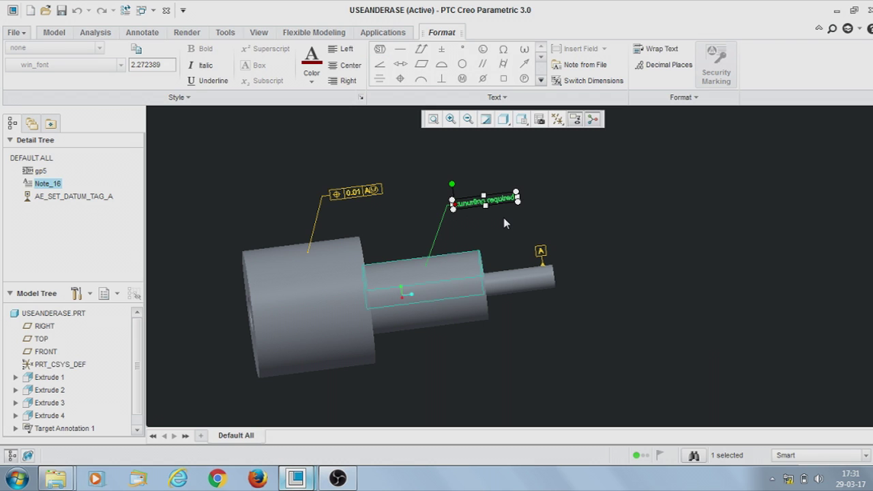
pyautogui.click(503, 218)
pyautogui.scroll(5, 508, 217)
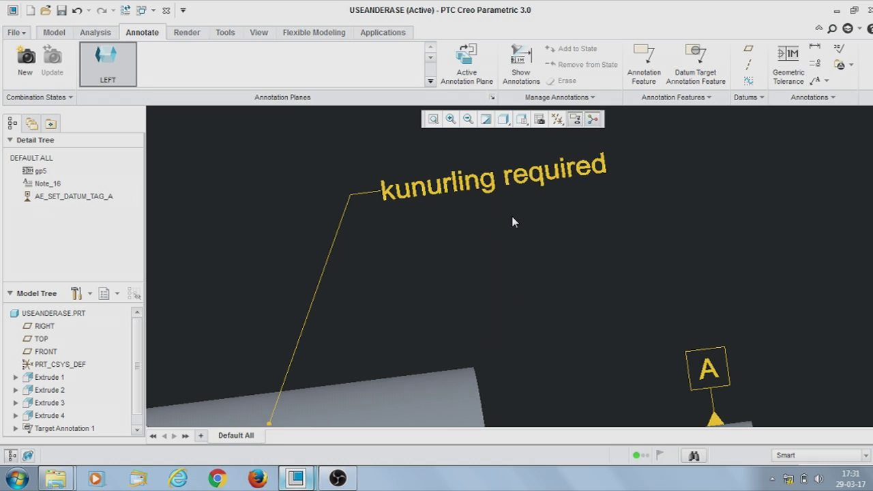
pyautogui.scroll(-5, 511, 216)
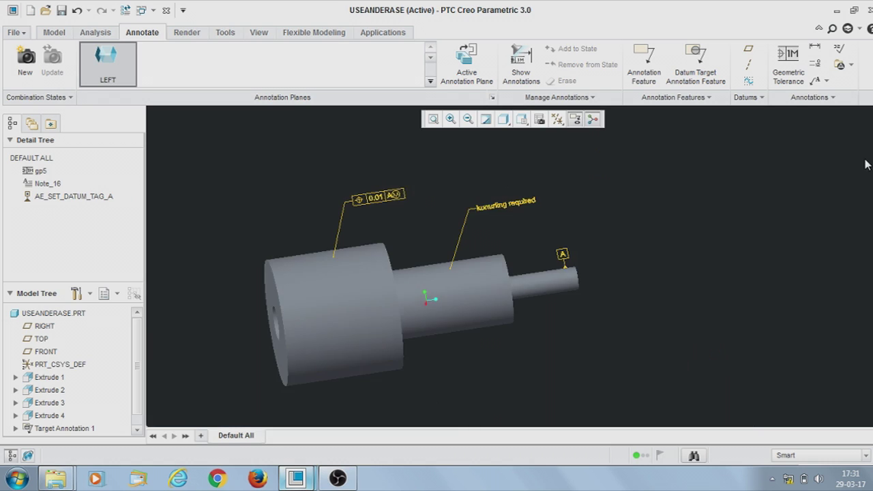
# Start a surface finish with the STANDARD1 symbol and choose the largest cylinder's outer surface as its model reference
pyautogui.click(839, 52)
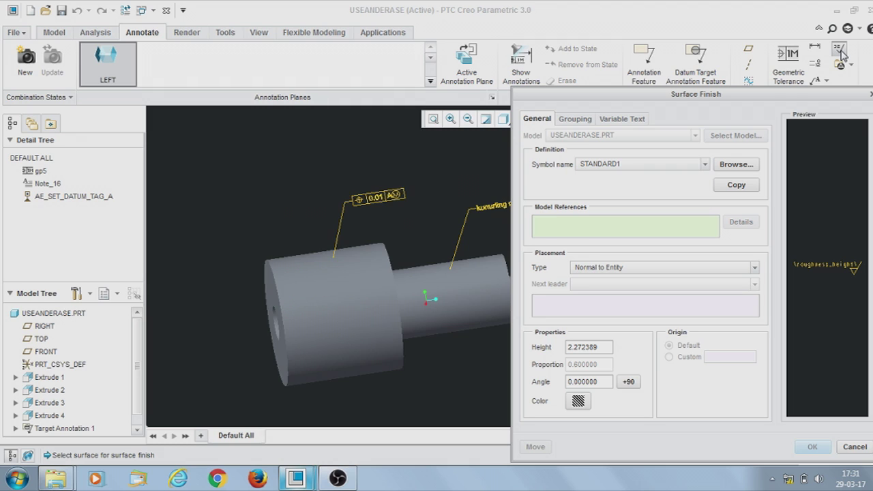
pyautogui.scroll(-2, 387, 203)
pyautogui.scroll(-2, 371, 208)
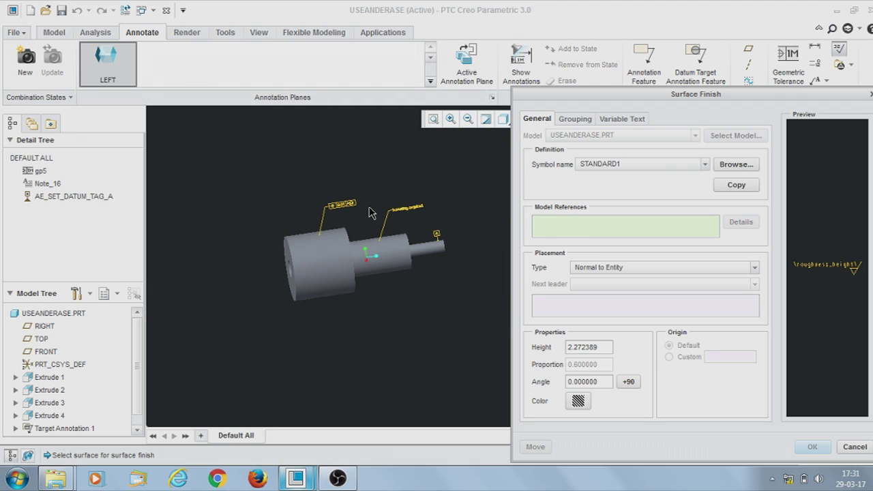
pyautogui.scroll(2, 372, 214)
pyautogui.click(670, 164)
pyautogui.click(646, 183)
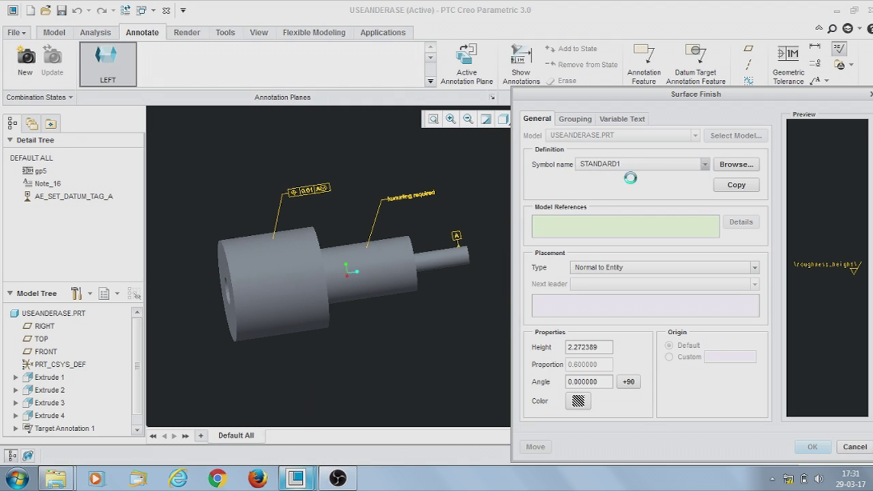
pyautogui.click(262, 257)
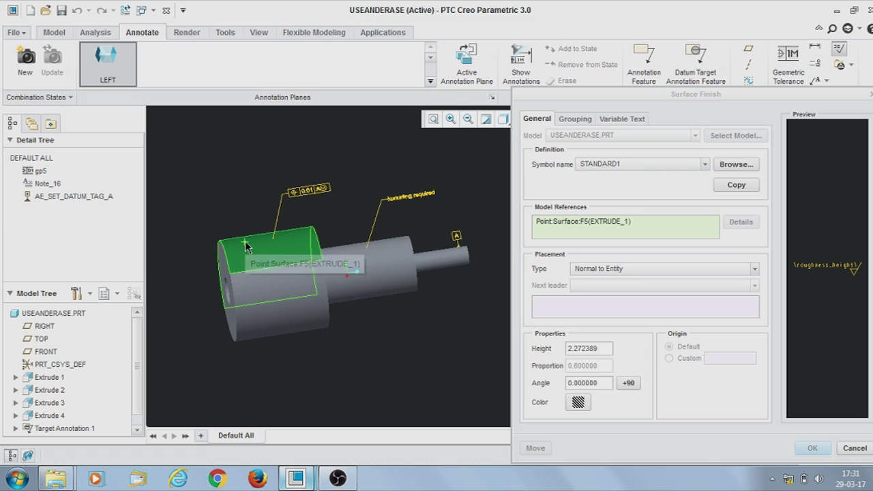
pyautogui.scroll(2, 254, 261)
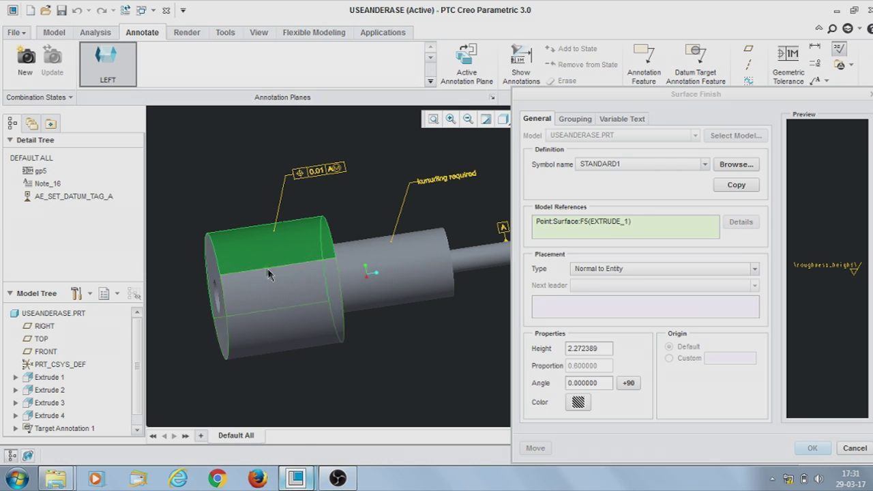
pyautogui.scroll(1, 254, 261)
# Attach the surface finish symbol to the largest cylinder's outer surface with Normal to Entity placement and complete it
pyautogui.click(622, 308)
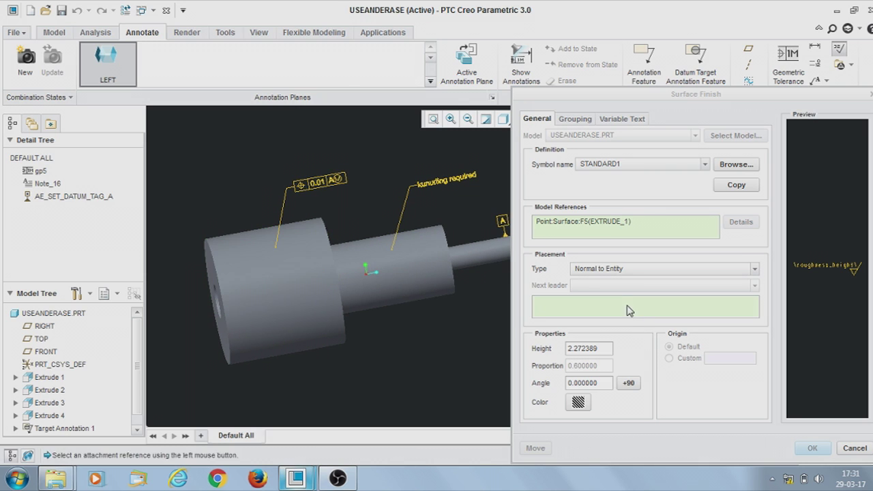
pyautogui.click(244, 252)
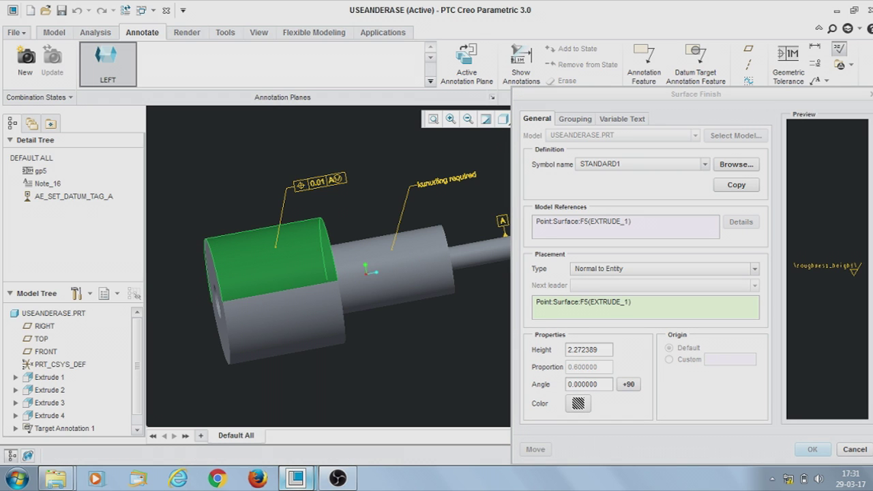
pyautogui.moveTo(246, 255); pyautogui.dragTo(270, 224, button='middle')
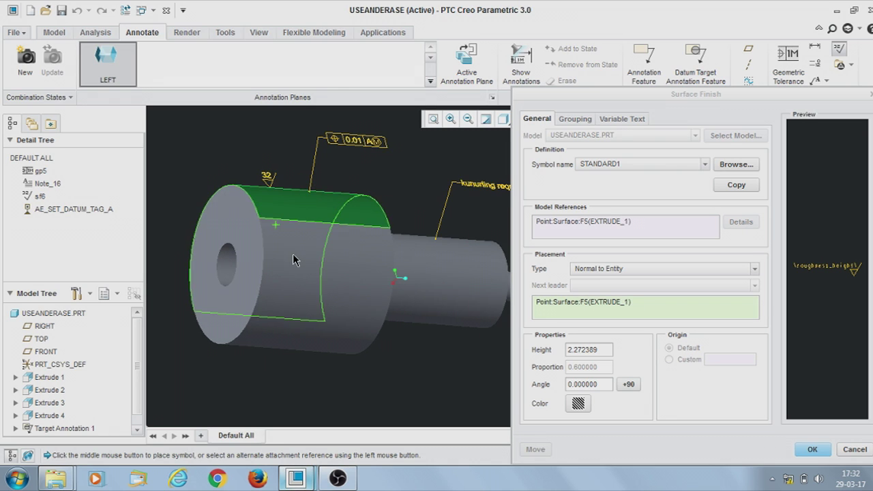
pyautogui.moveTo(292, 253); pyautogui.dragTo(336, 244, button='middle')
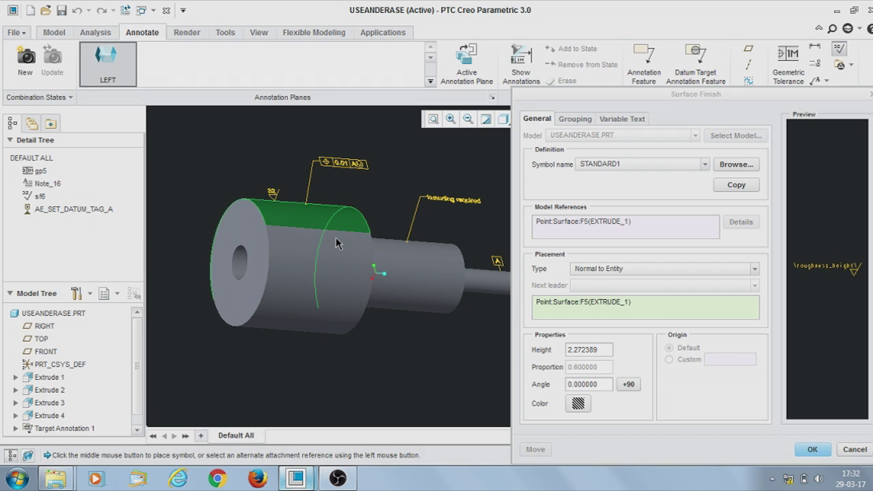
pyautogui.middleClick(336, 243)
# Orient the part to the saved FRONT view to review all its annotations
pyautogui.click(508, 127)
pyautogui.click(521, 119)
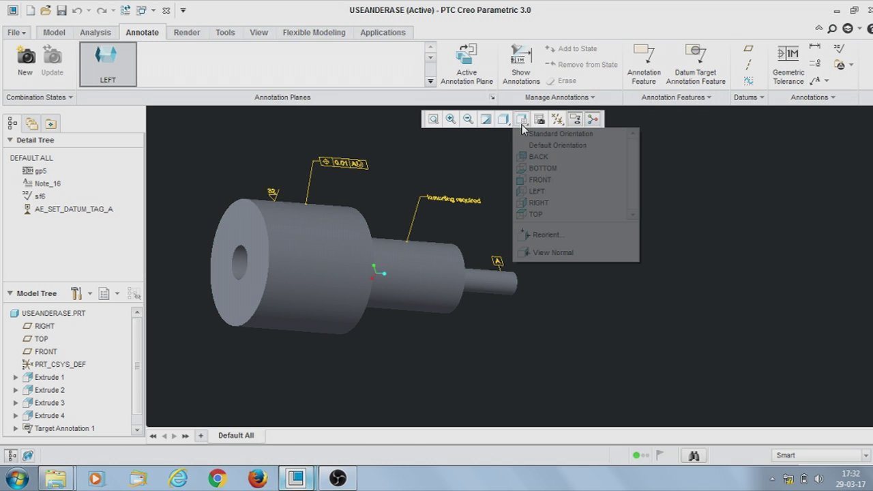
pyautogui.click(573, 180)
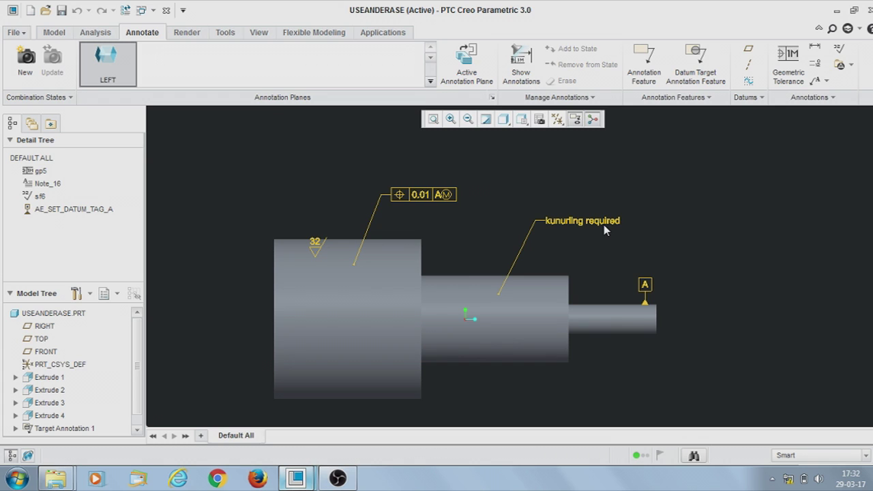
pyautogui.moveTo(637, 247)
pyautogui.mouseDown(button='middle')
pyautogui.moveTo(636, 255)
pyautogui.moveTo(635, 222)
pyautogui.moveTo(613, 228)
pyautogui.moveTo(674, 214)
pyautogui.moveTo(645, 232)
pyautogui.moveTo(643, 222)
pyautogui.moveTo(643, 241)
pyautogui.mouseUp(button='middle')
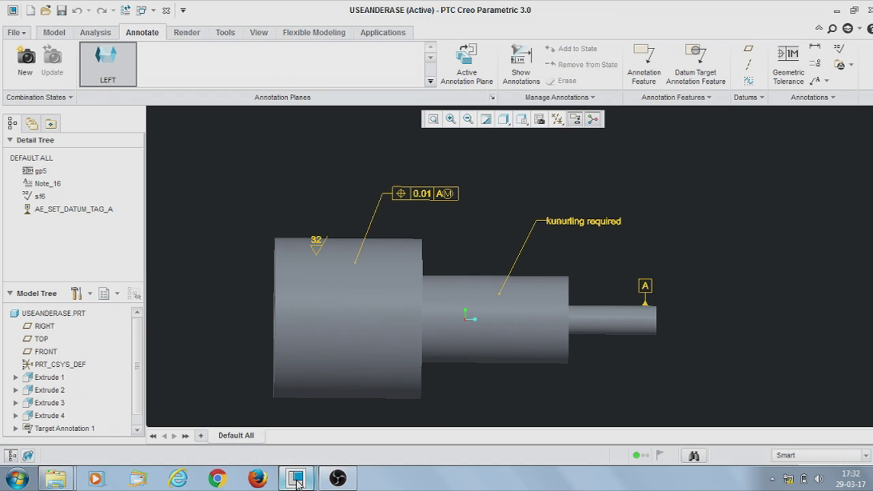
# Switch to the USEANDERASE1 drawing window and bring the whole sheet into view
pyautogui.moveTo(298, 483)
pyautogui.click(350, 439)
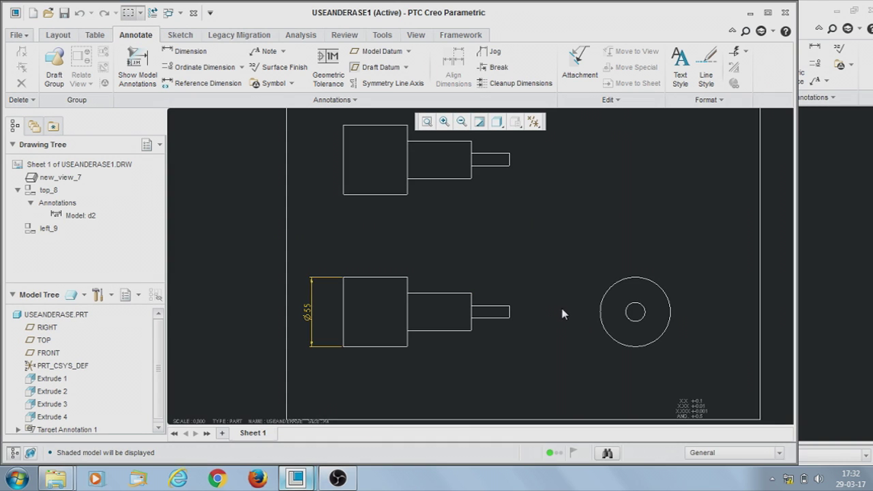
pyautogui.scroll(3, 556, 309)
pyautogui.scroll(-1, 421, 263)
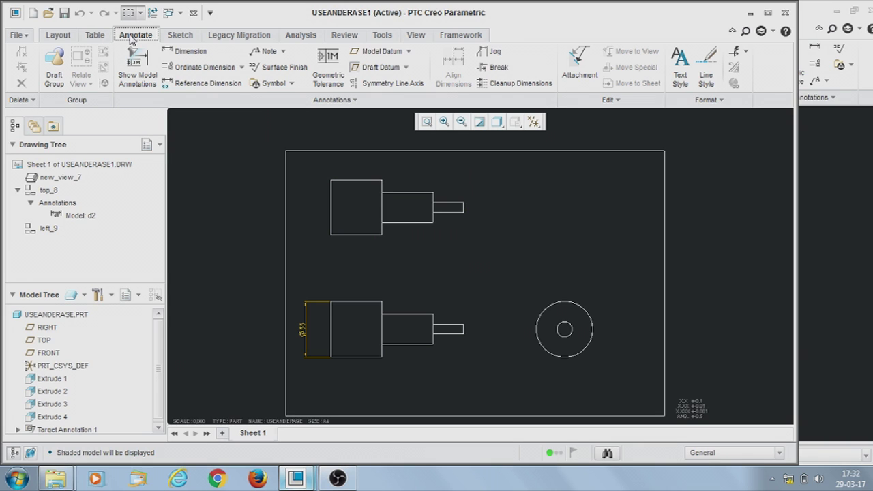
# Use Show Model Annotations on view new_view_7 to show datum A on the smallest cylinder and apply it
pyautogui.click(139, 73)
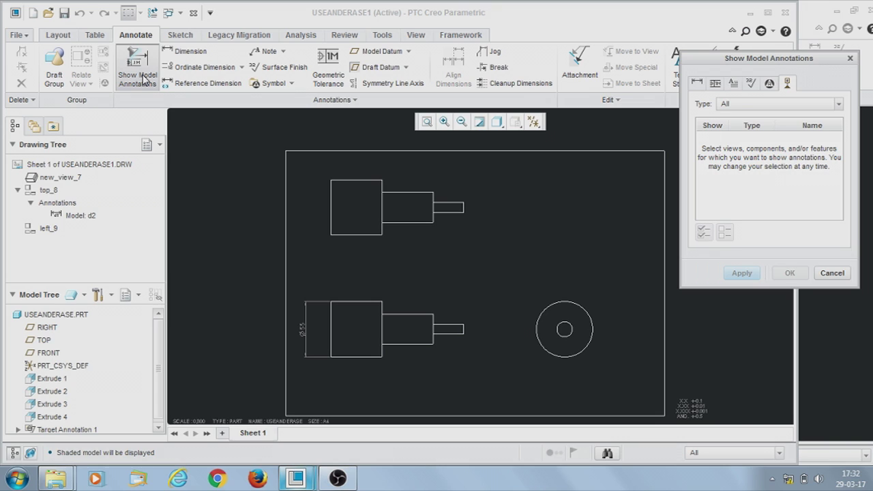
pyautogui.click(787, 84)
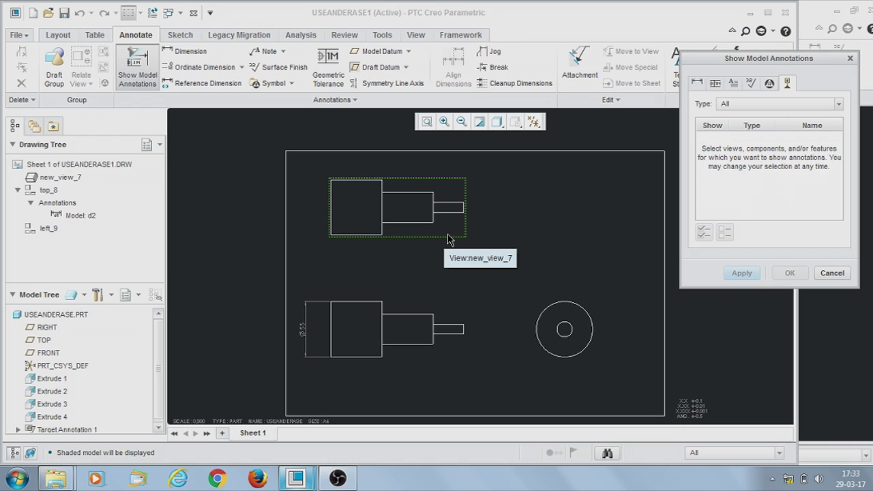
pyautogui.click(448, 239)
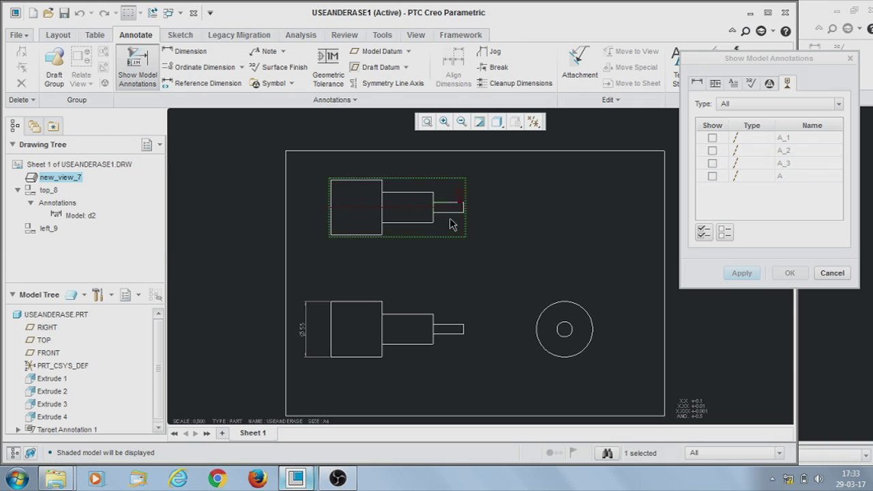
pyautogui.scroll(4, 465, 200)
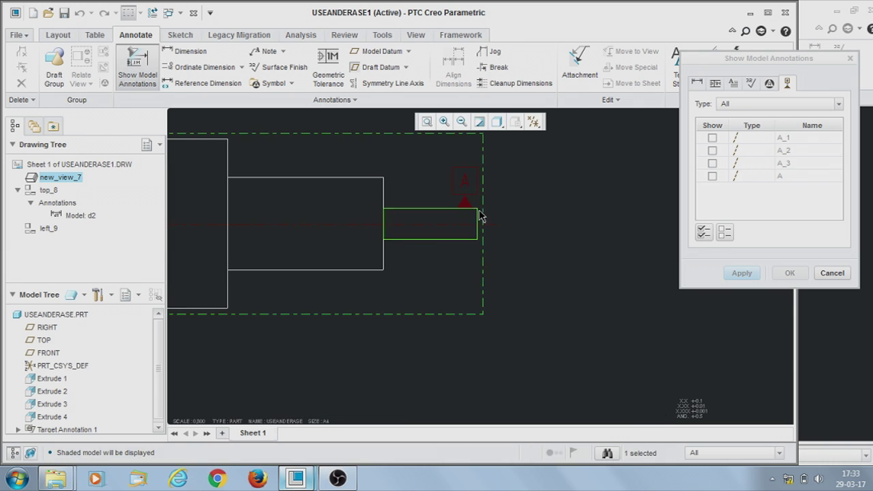
pyautogui.scroll(-3, 481, 218)
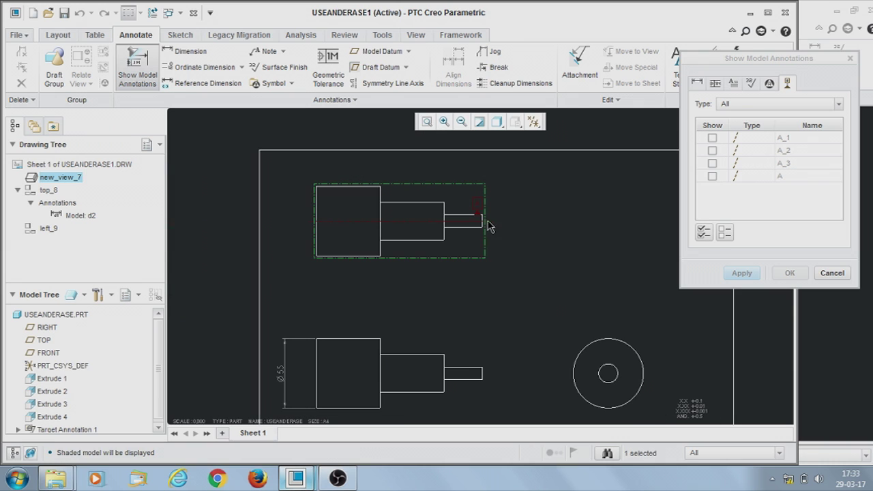
pyautogui.click(712, 178)
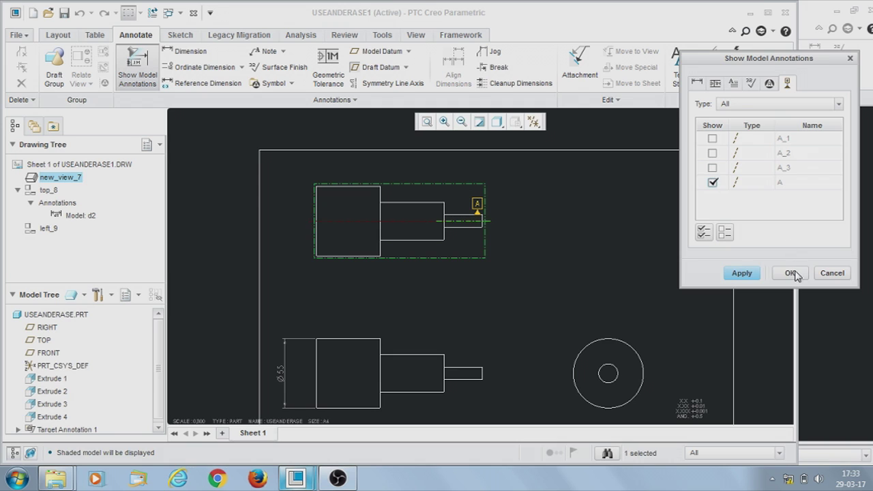
pyautogui.click(743, 271)
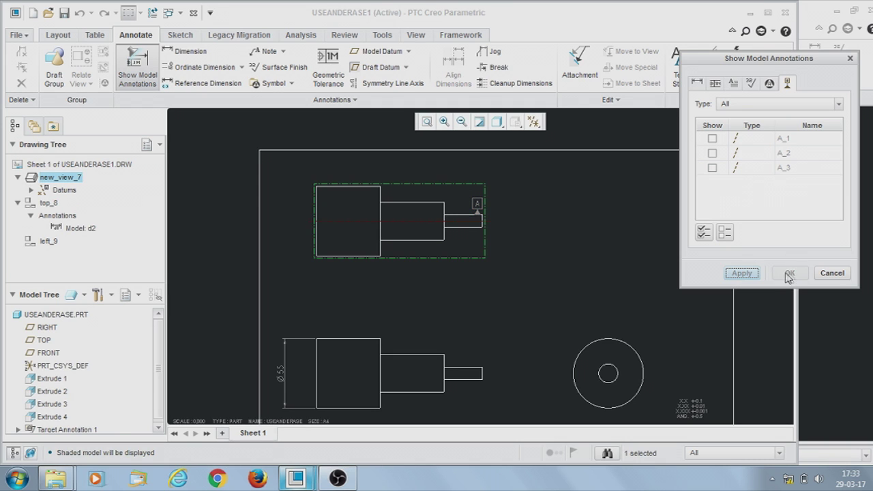
# Show and apply axis A_2 through the middle cylinder in new_view_7
pyautogui.scroll(3, 467, 229)
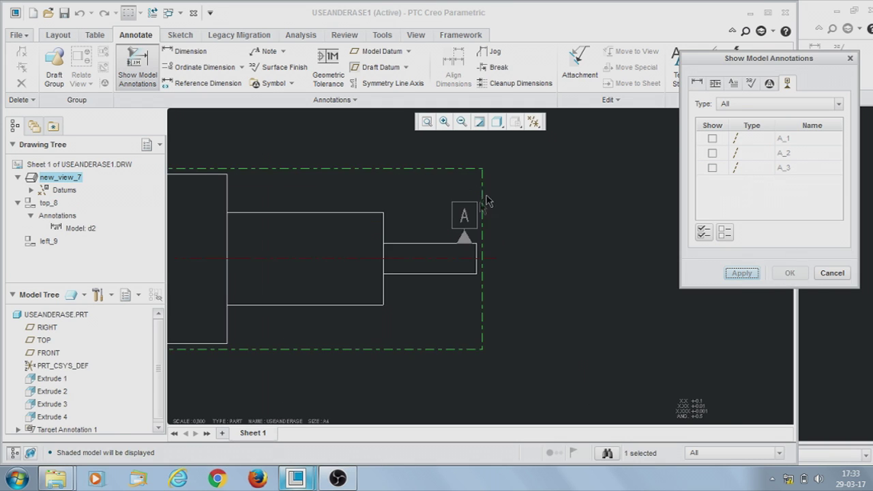
pyautogui.scroll(-2, 463, 231)
pyautogui.scroll(2, 537, 207)
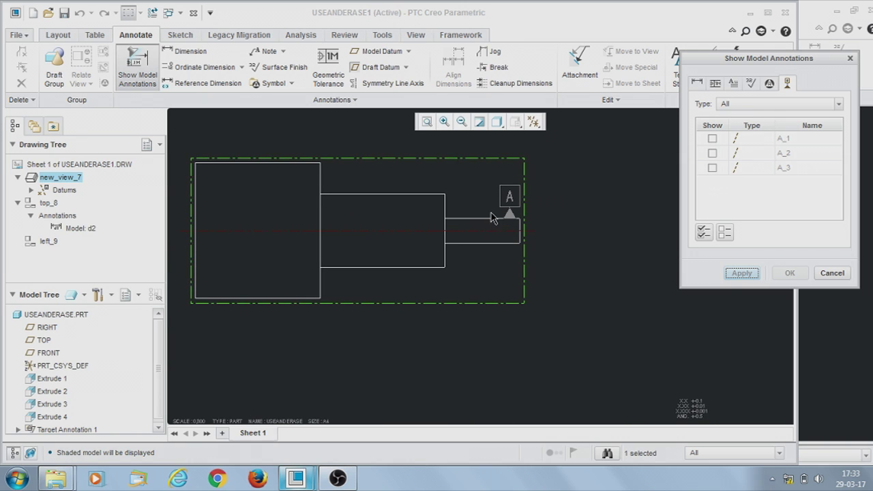
pyautogui.scroll(-2, 533, 209)
pyautogui.scroll(2, 539, 228)
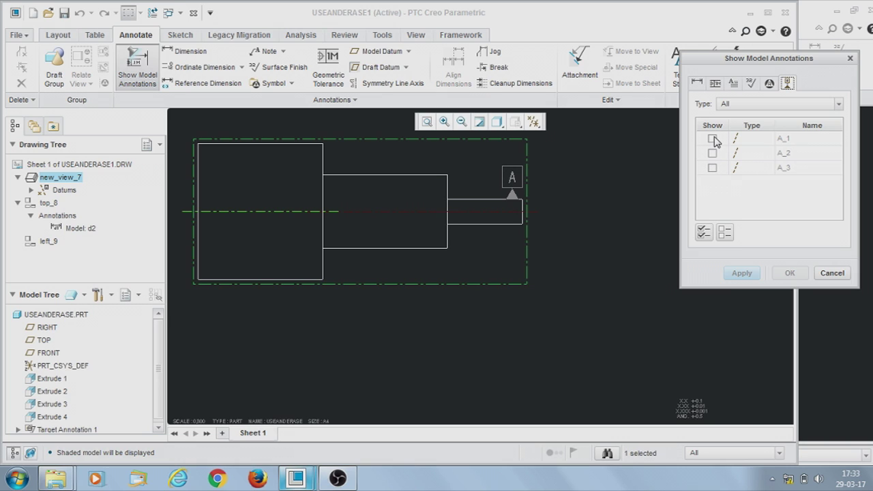
pyautogui.click(711, 152)
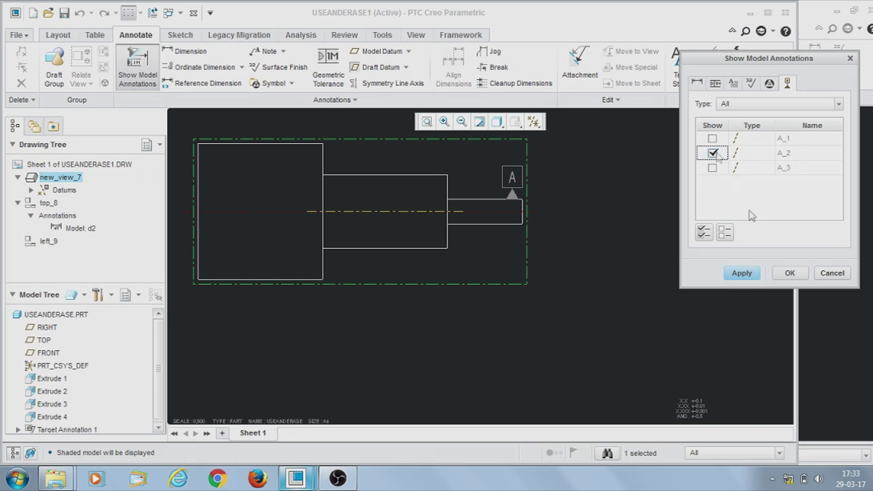
pyautogui.click(730, 275)
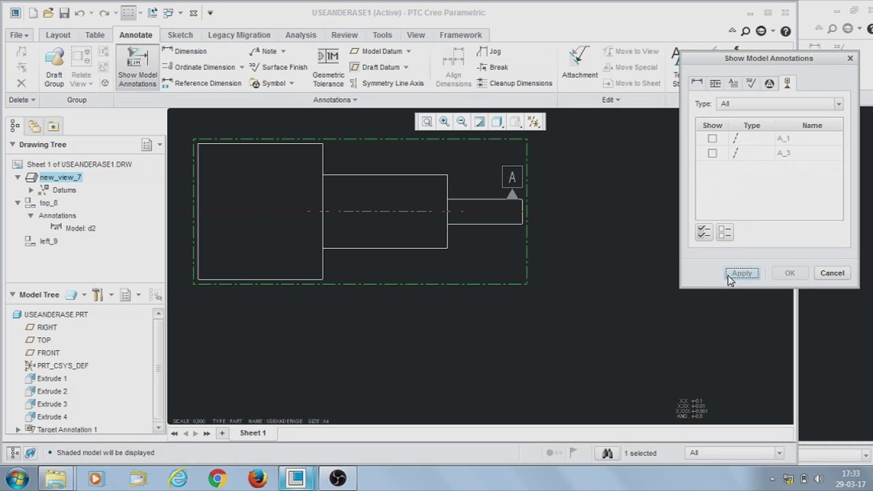
# Show and apply the model's surface finish sf6 on the largest cylinder in new_view_7
pyautogui.click(769, 84)
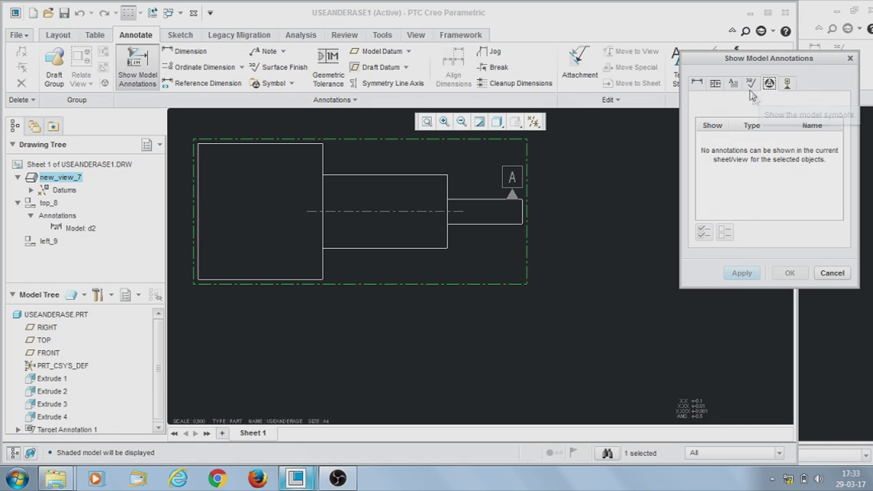
pyautogui.click(750, 85)
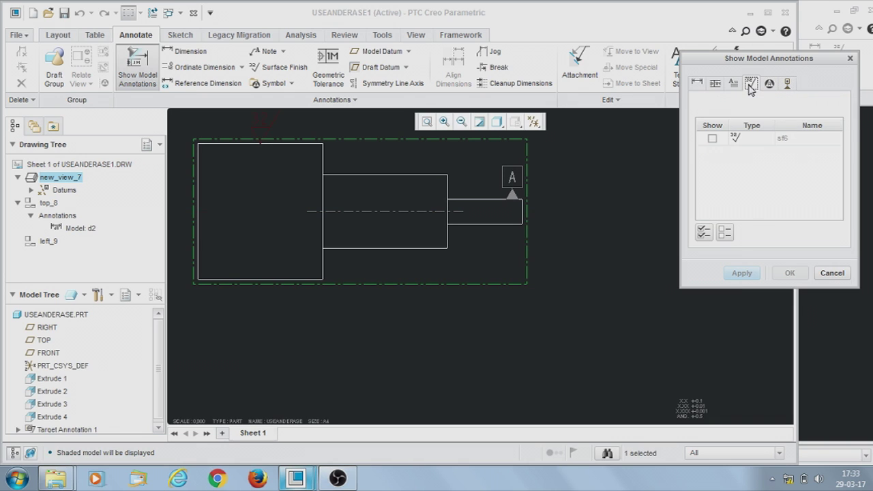
pyautogui.click(711, 139)
pyautogui.scroll(-3, 227, 242)
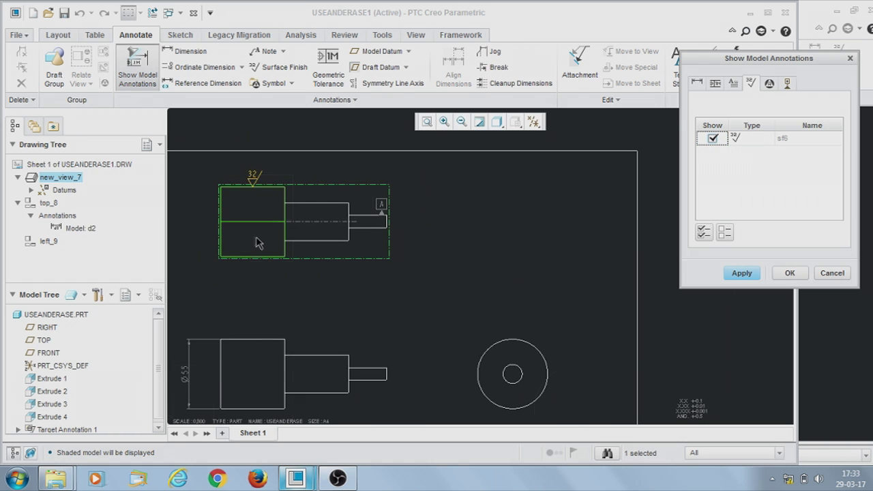
pyautogui.scroll(4, 259, 207)
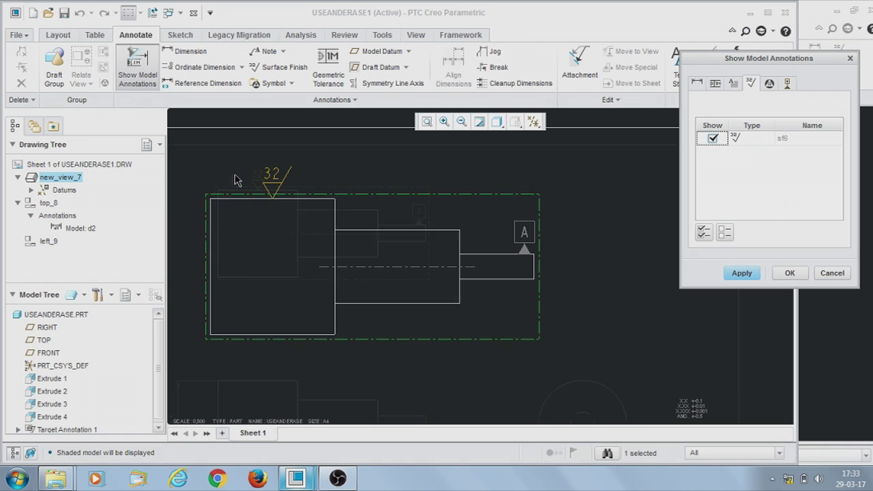
pyautogui.click(741, 272)
# Show and apply the leader note Note_16 and the position tolerance gp5 in new_view_7
pyautogui.click(732, 84)
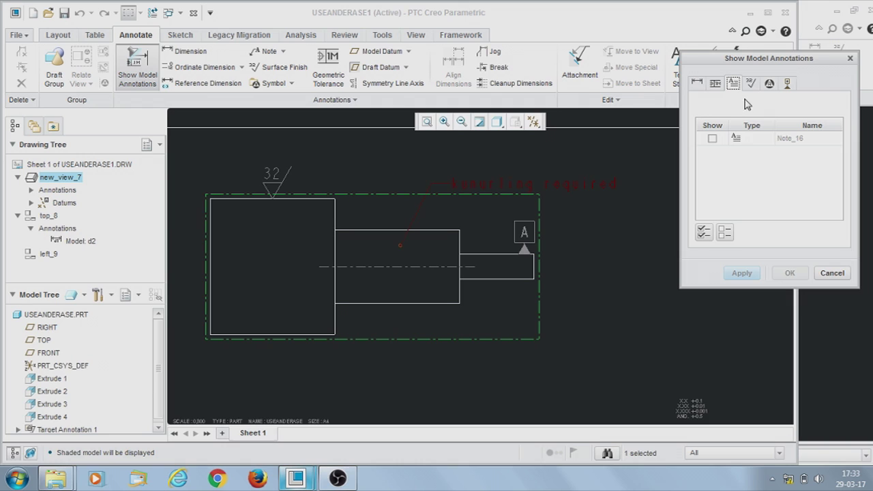
pyautogui.click(712, 138)
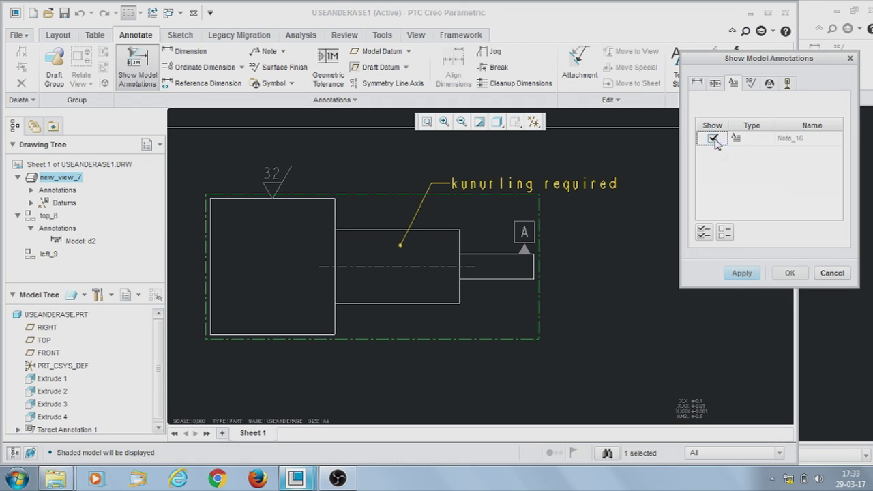
pyautogui.click(742, 273)
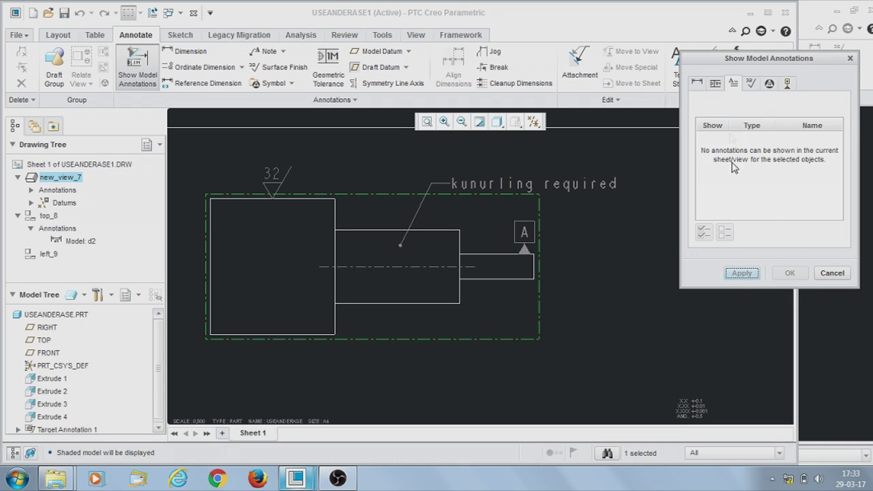
pyautogui.click(714, 82)
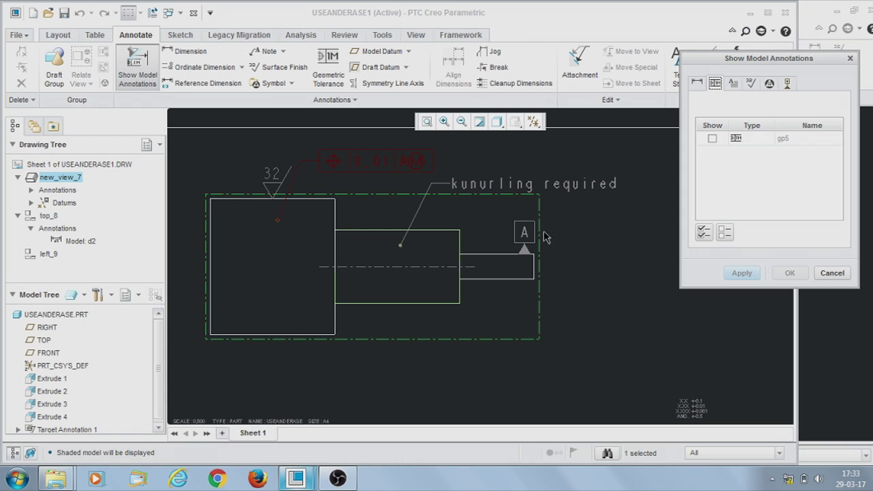
pyautogui.click(712, 139)
pyautogui.click(743, 274)
# Show and apply the Ø30 and Ø15 diameter dimensions in new_view_7, and finish showing model annotations
pyautogui.click(696, 82)
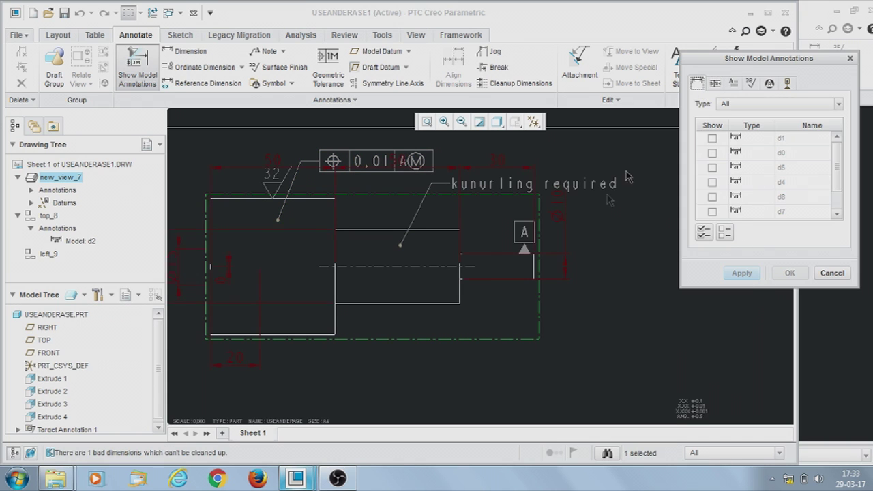
pyautogui.scroll(-2, 412, 222)
pyautogui.scroll(2, 412, 222)
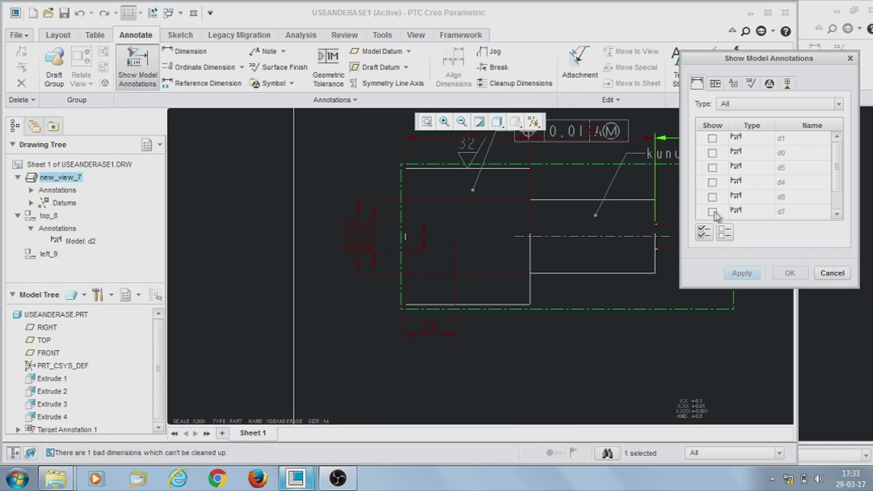
pyautogui.click(354, 238)
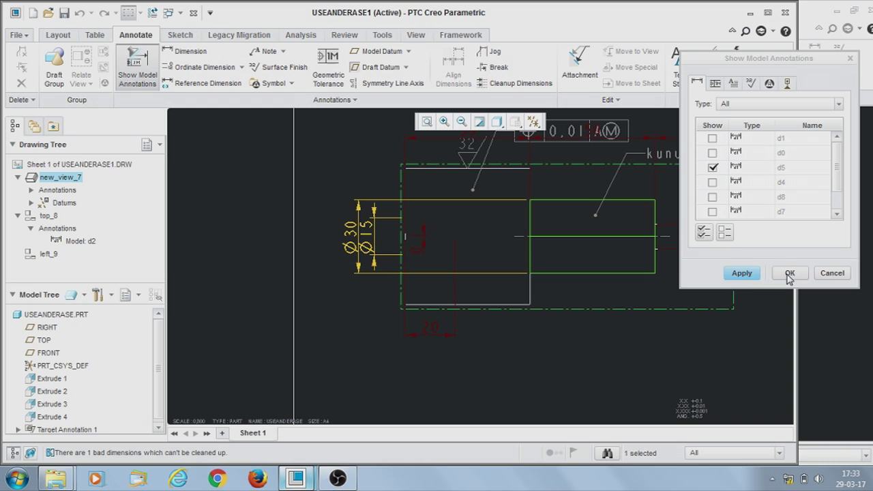
pyautogui.click(742, 272)
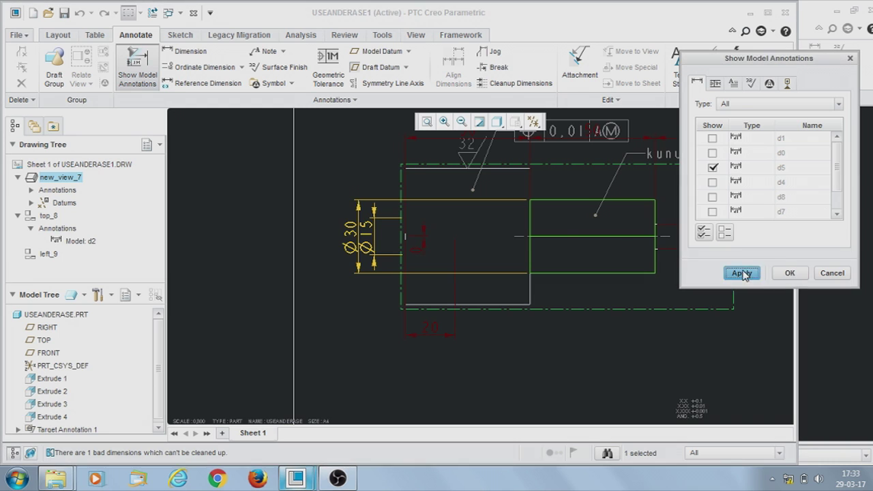
pyautogui.click(831, 272)
# Examine the annotations in new_view_7 up close and review the layout of all three views on the sheet
pyautogui.scroll(4, 453, 245)
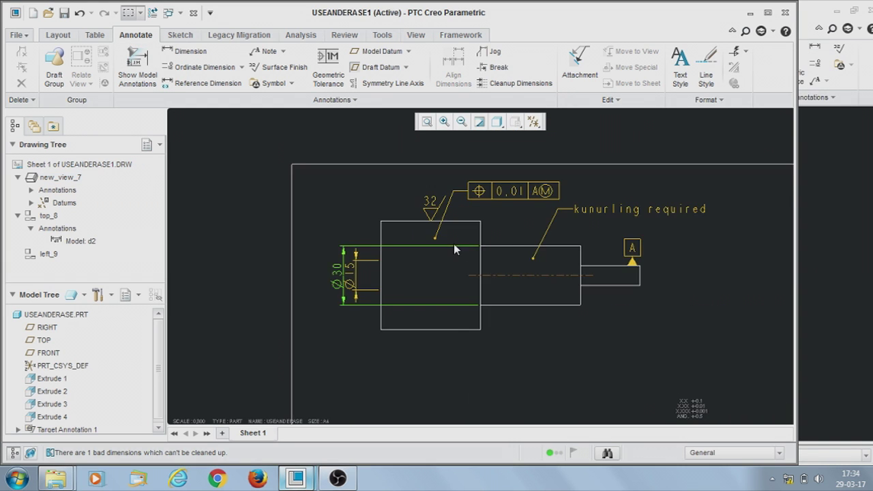
pyautogui.scroll(3, 397, 252)
pyautogui.click(427, 121)
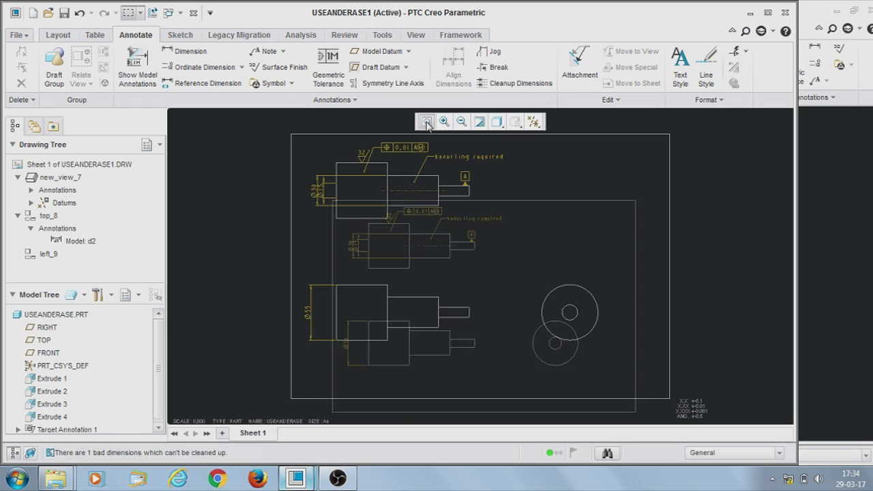
pyautogui.scroll(-4, 406, 216)
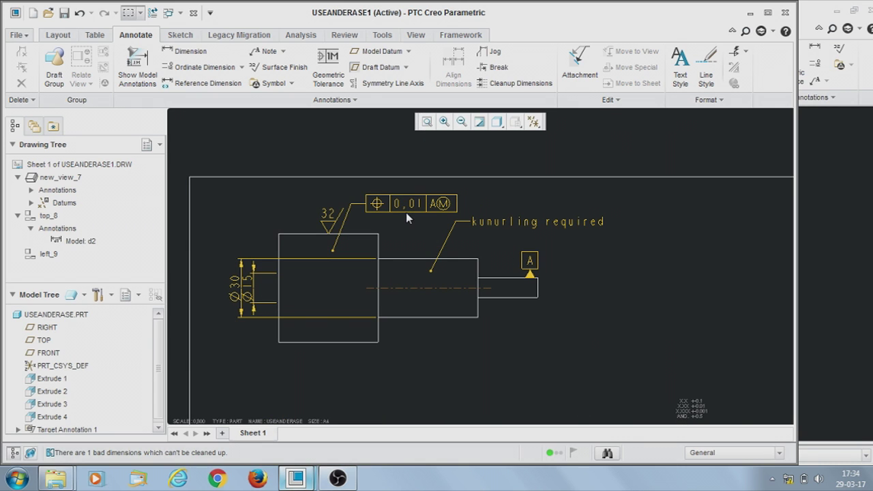
pyautogui.scroll(4, 405, 212)
pyautogui.scroll(-2, 396, 210)
pyautogui.scroll(2, 389, 208)
pyautogui.scroll(-3, 389, 208)
pyautogui.scroll(3, 375, 209)
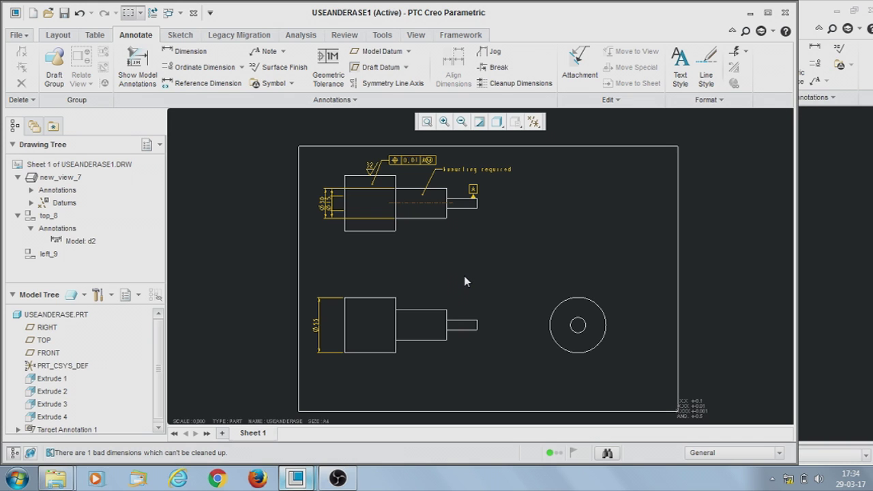
pyautogui.scroll(-2, 511, 251)
pyautogui.scroll(2, 481, 244)
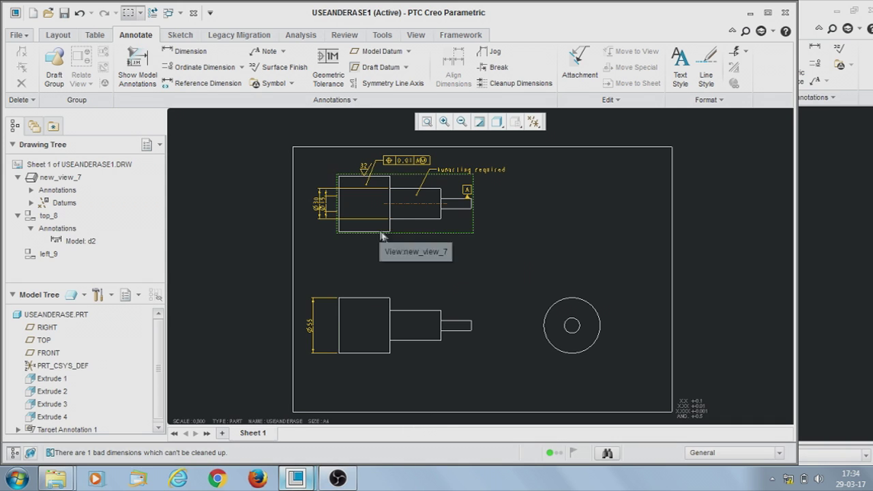
pyautogui.scroll(-1, 438, 248)
pyautogui.scroll(2, 385, 237)
pyautogui.scroll(-2, 421, 251)
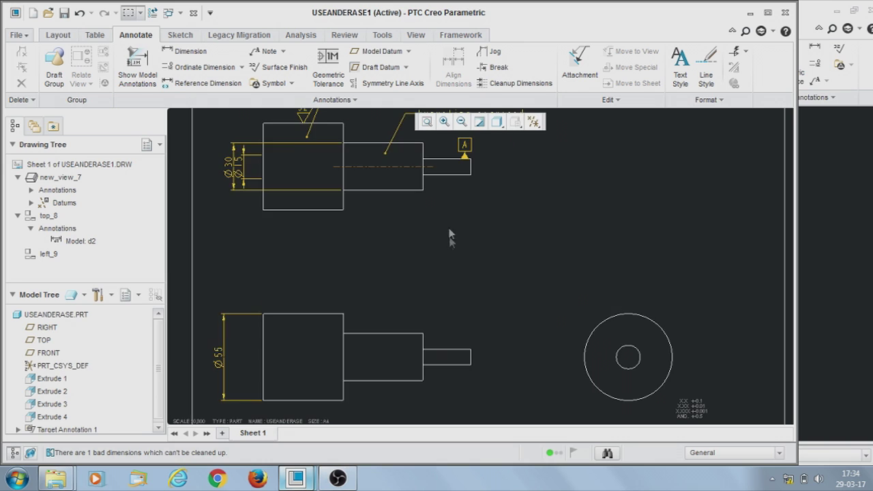
pyautogui.scroll(1, 446, 231)
pyautogui.scroll(2, 465, 266)
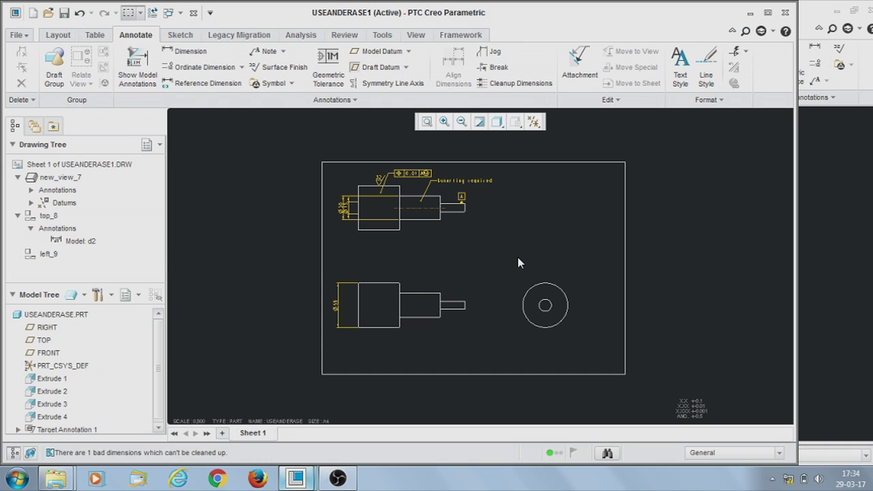